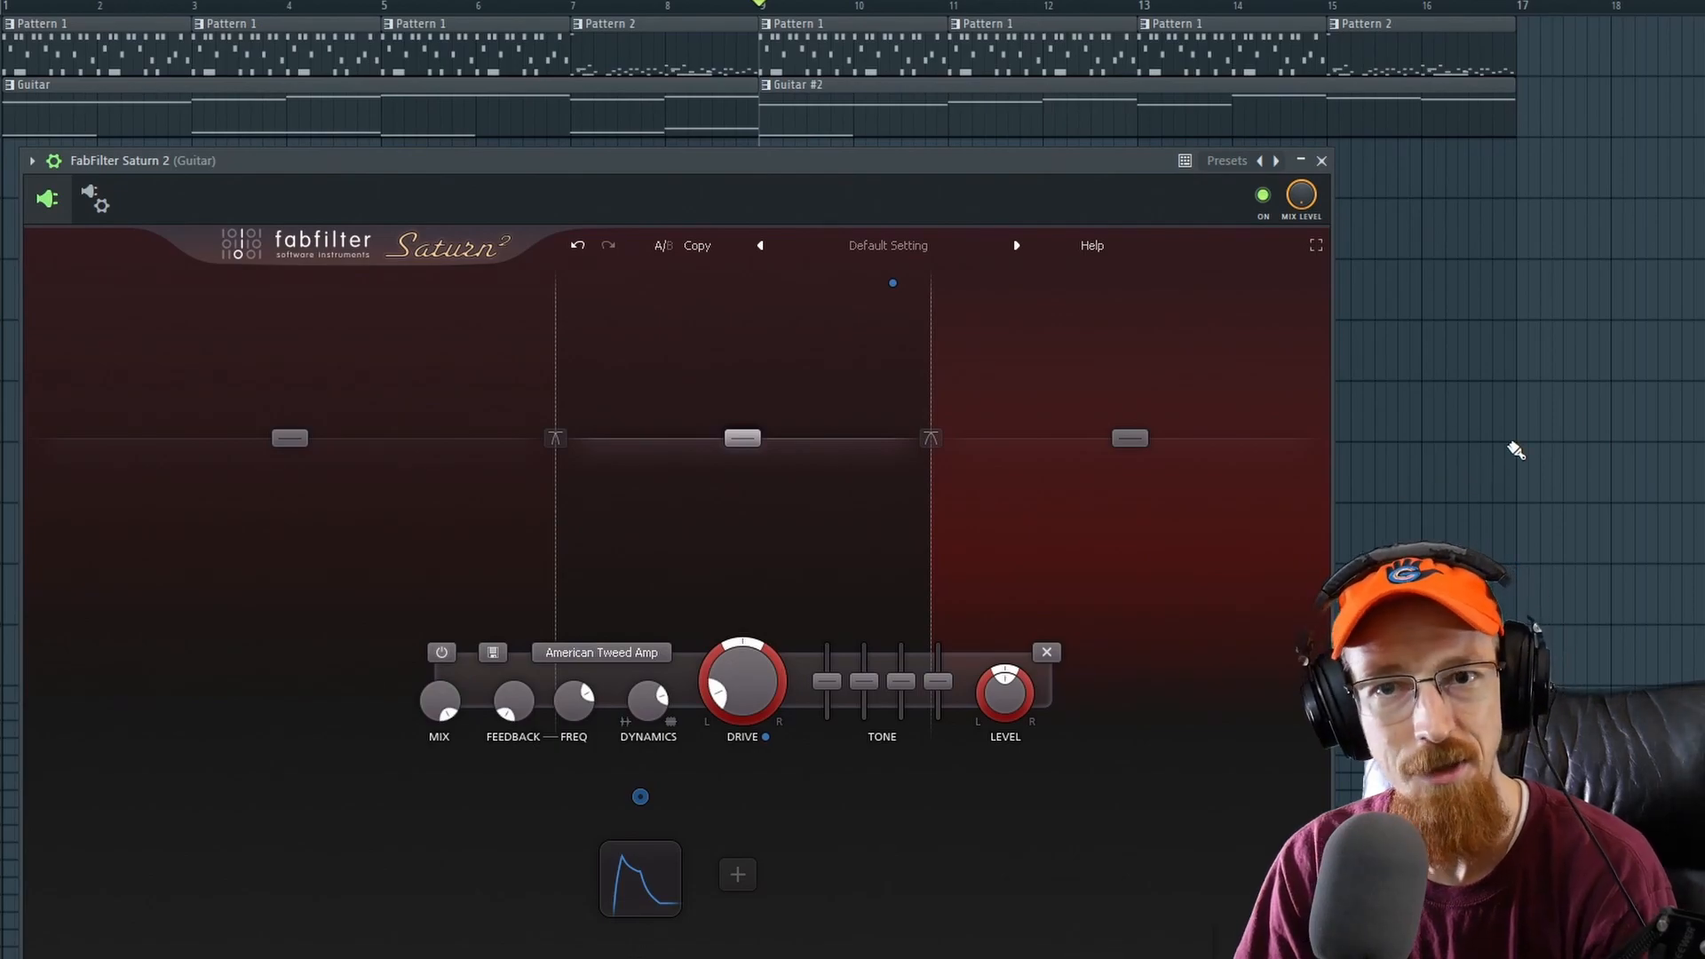
- Start playback and try the American Plexi Amp and British Rock Amp styles on the middle band
key(space)
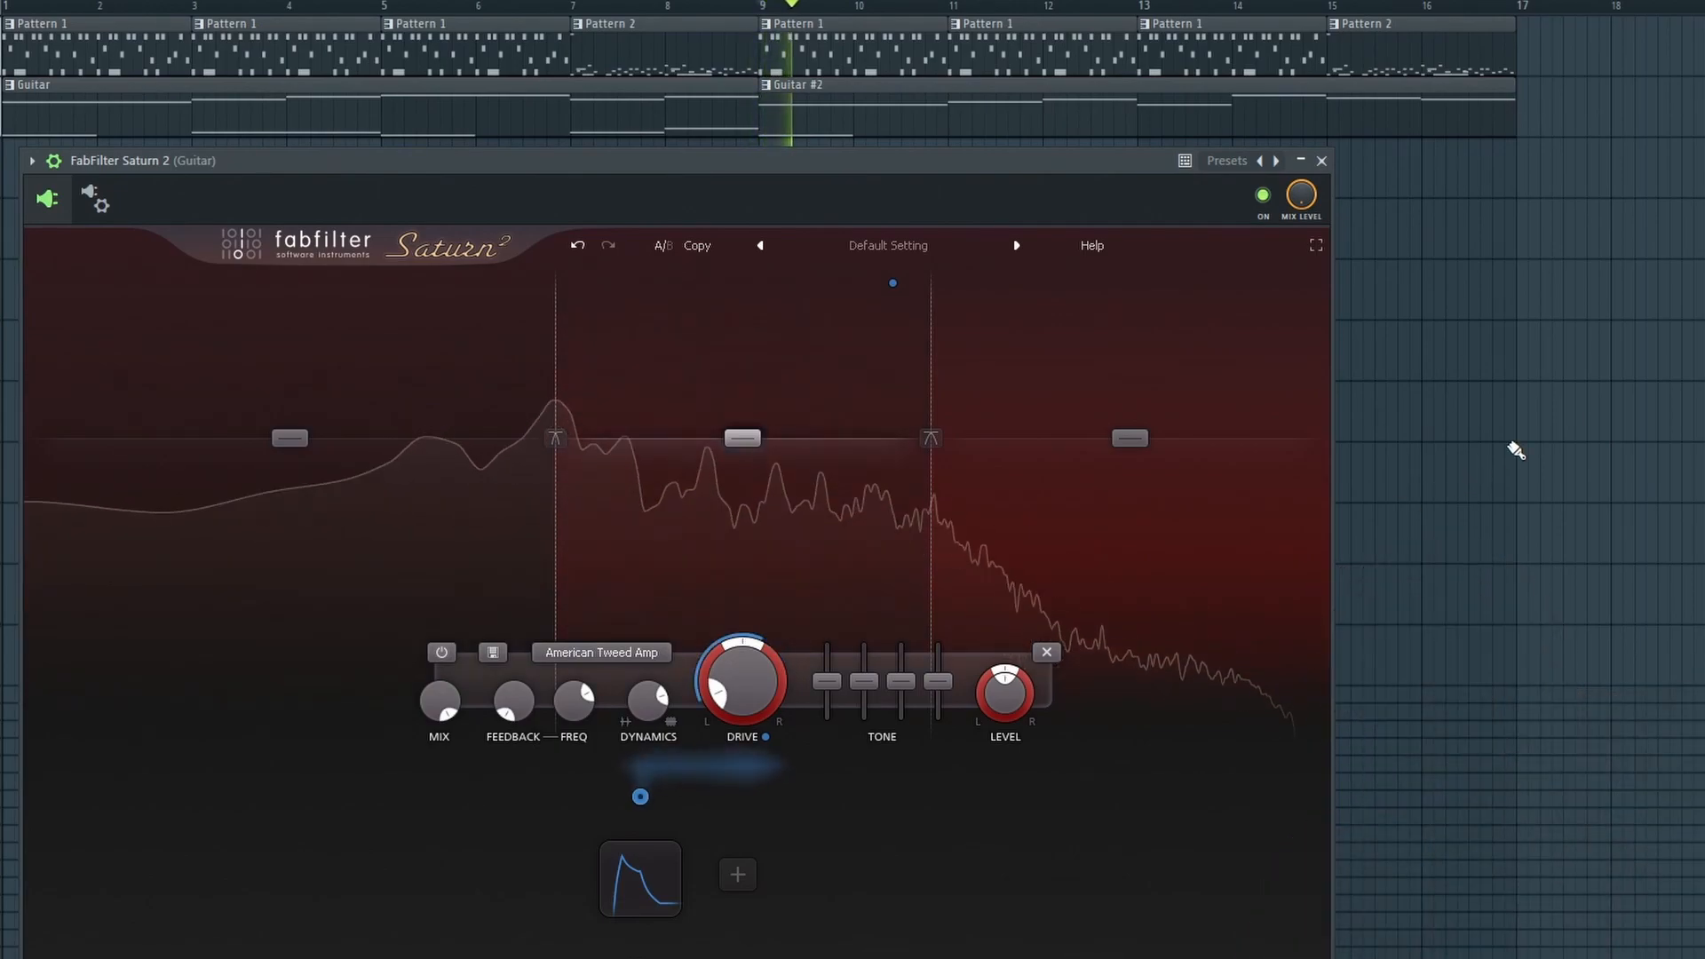
click(620, 657)
mouse_move(640, 619)
click(760, 752)
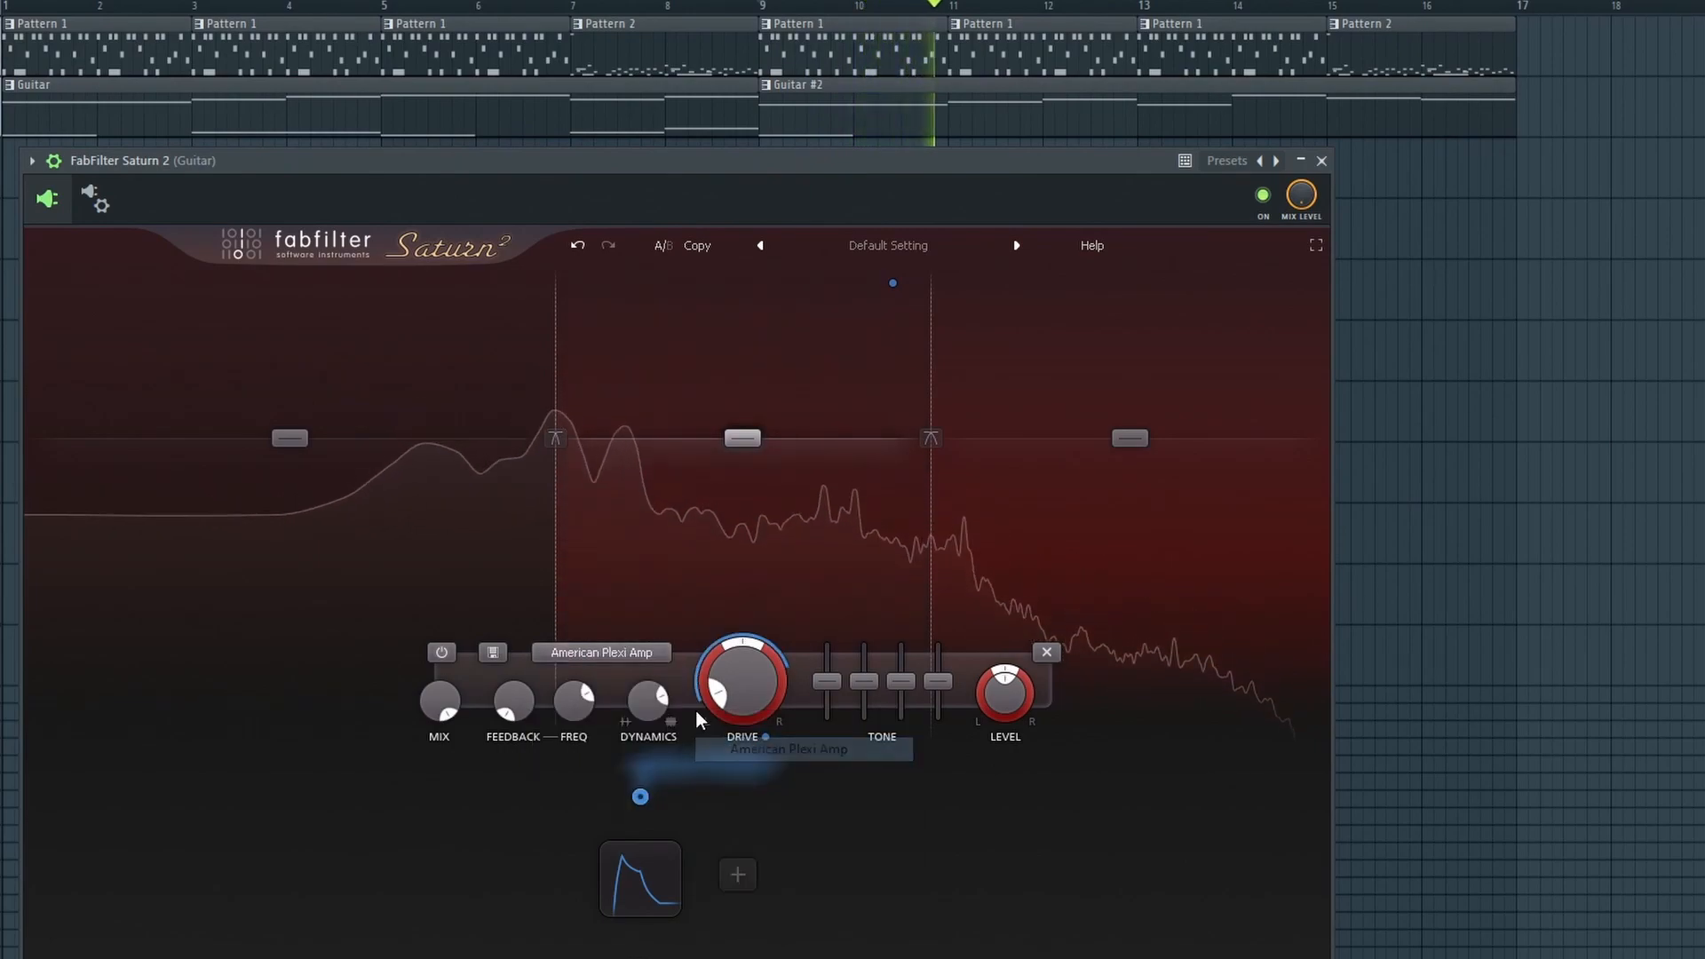
click(640, 654)
mouse_move(670, 725)
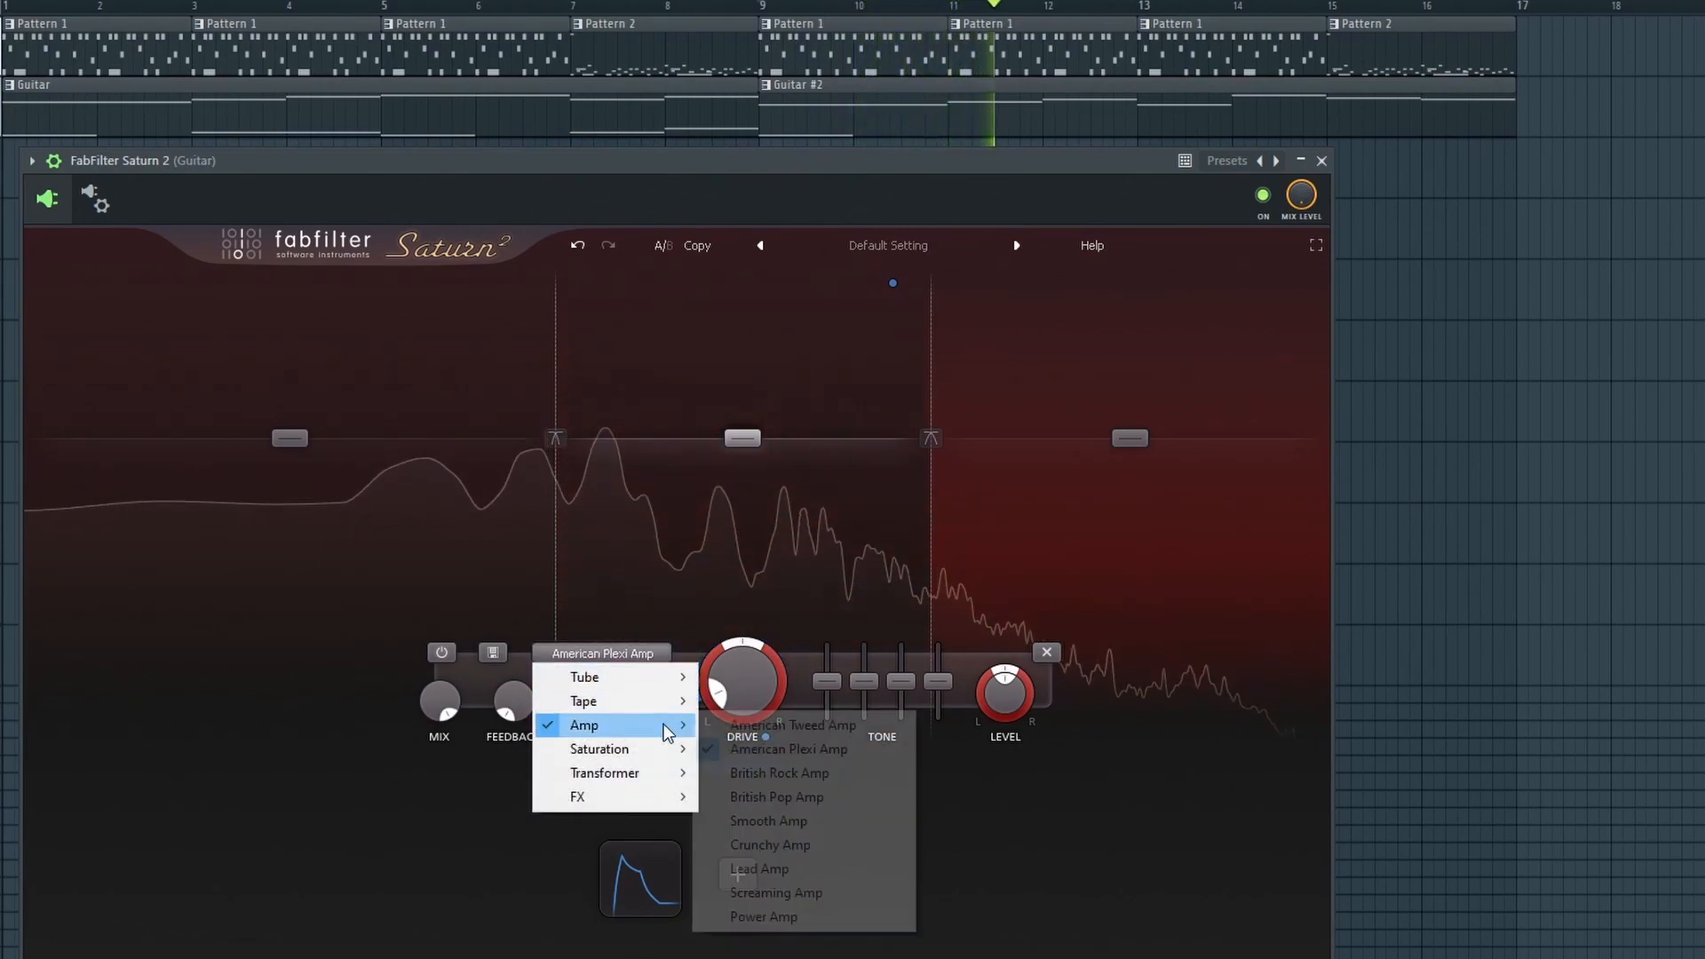
click(760, 773)
- Try the British Pop Amp and Smooth Amp styles on the middle band during playback
click(639, 655)
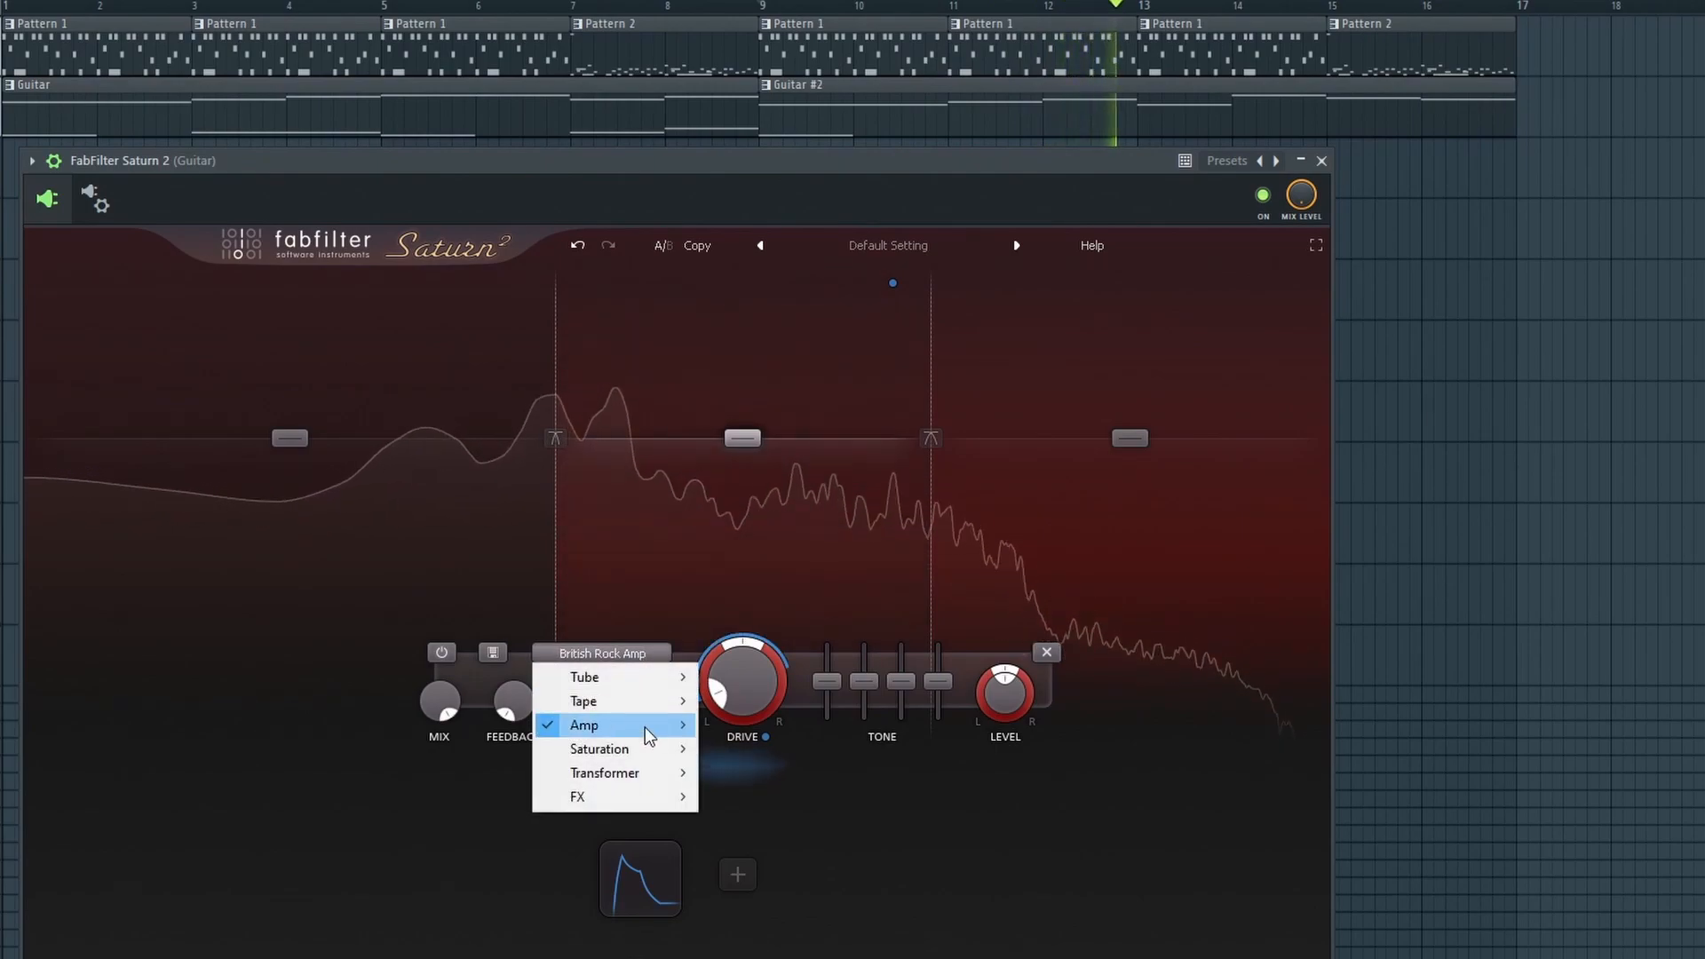
mouse_move(645, 727)
click(803, 798)
click(637, 652)
mouse_move(659, 727)
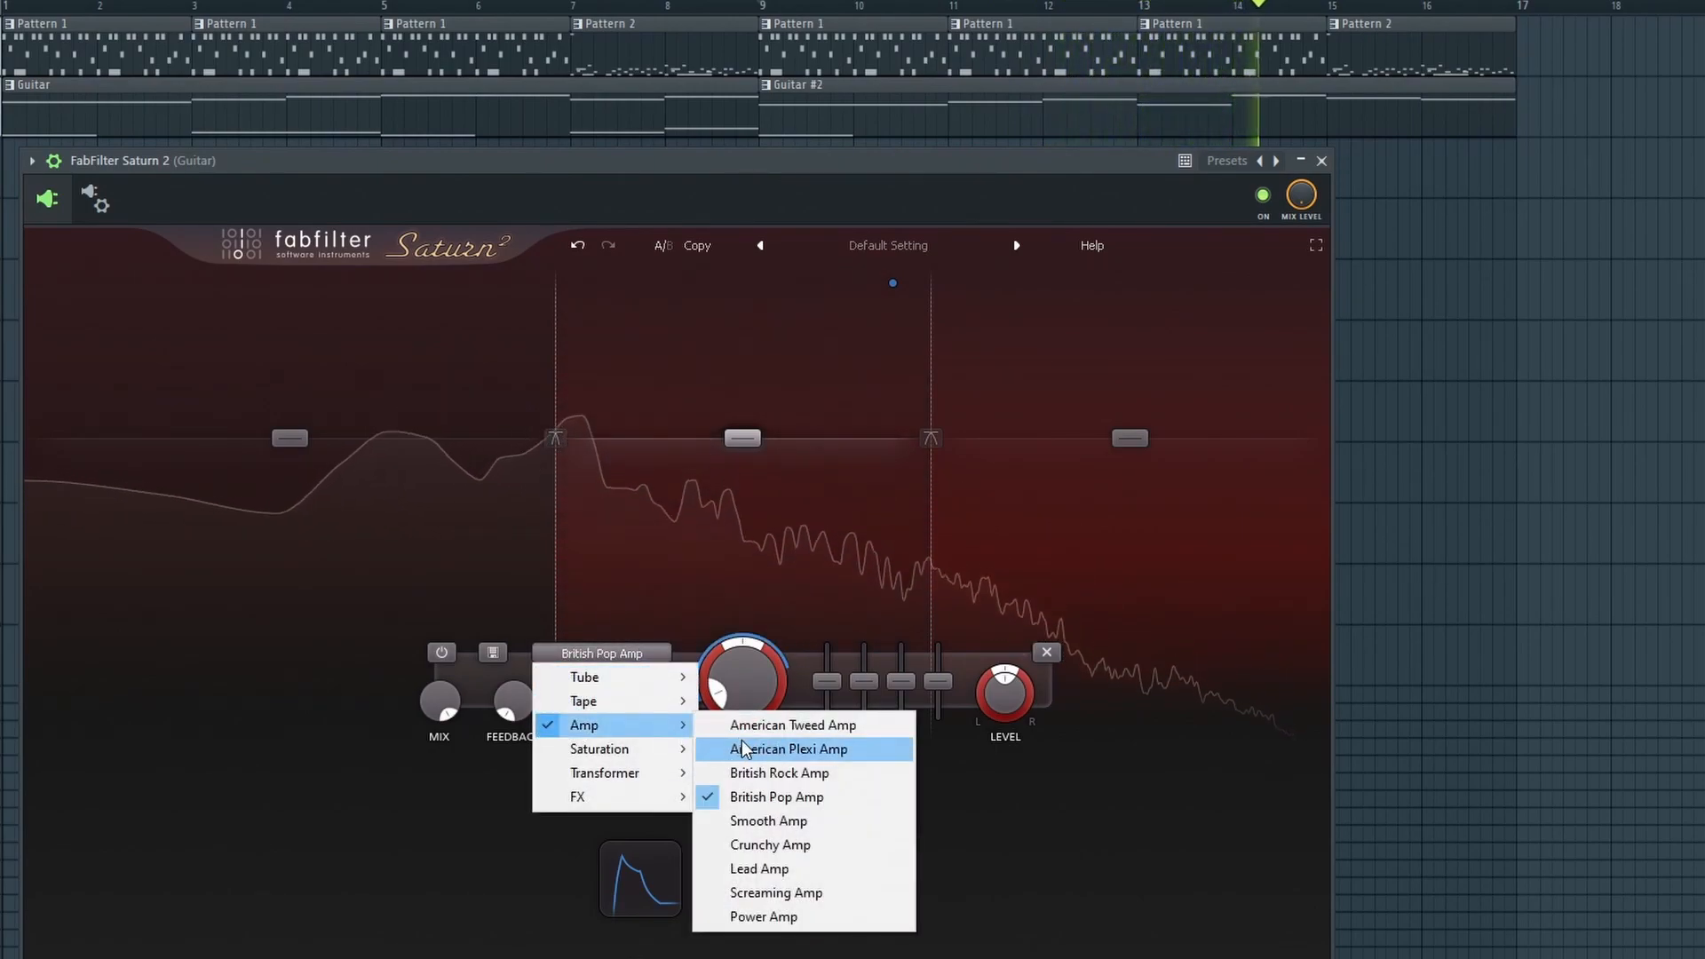
click(804, 819)
- Return the middle band's distortion style to American Tweed Amp and stop playback
click(654, 657)
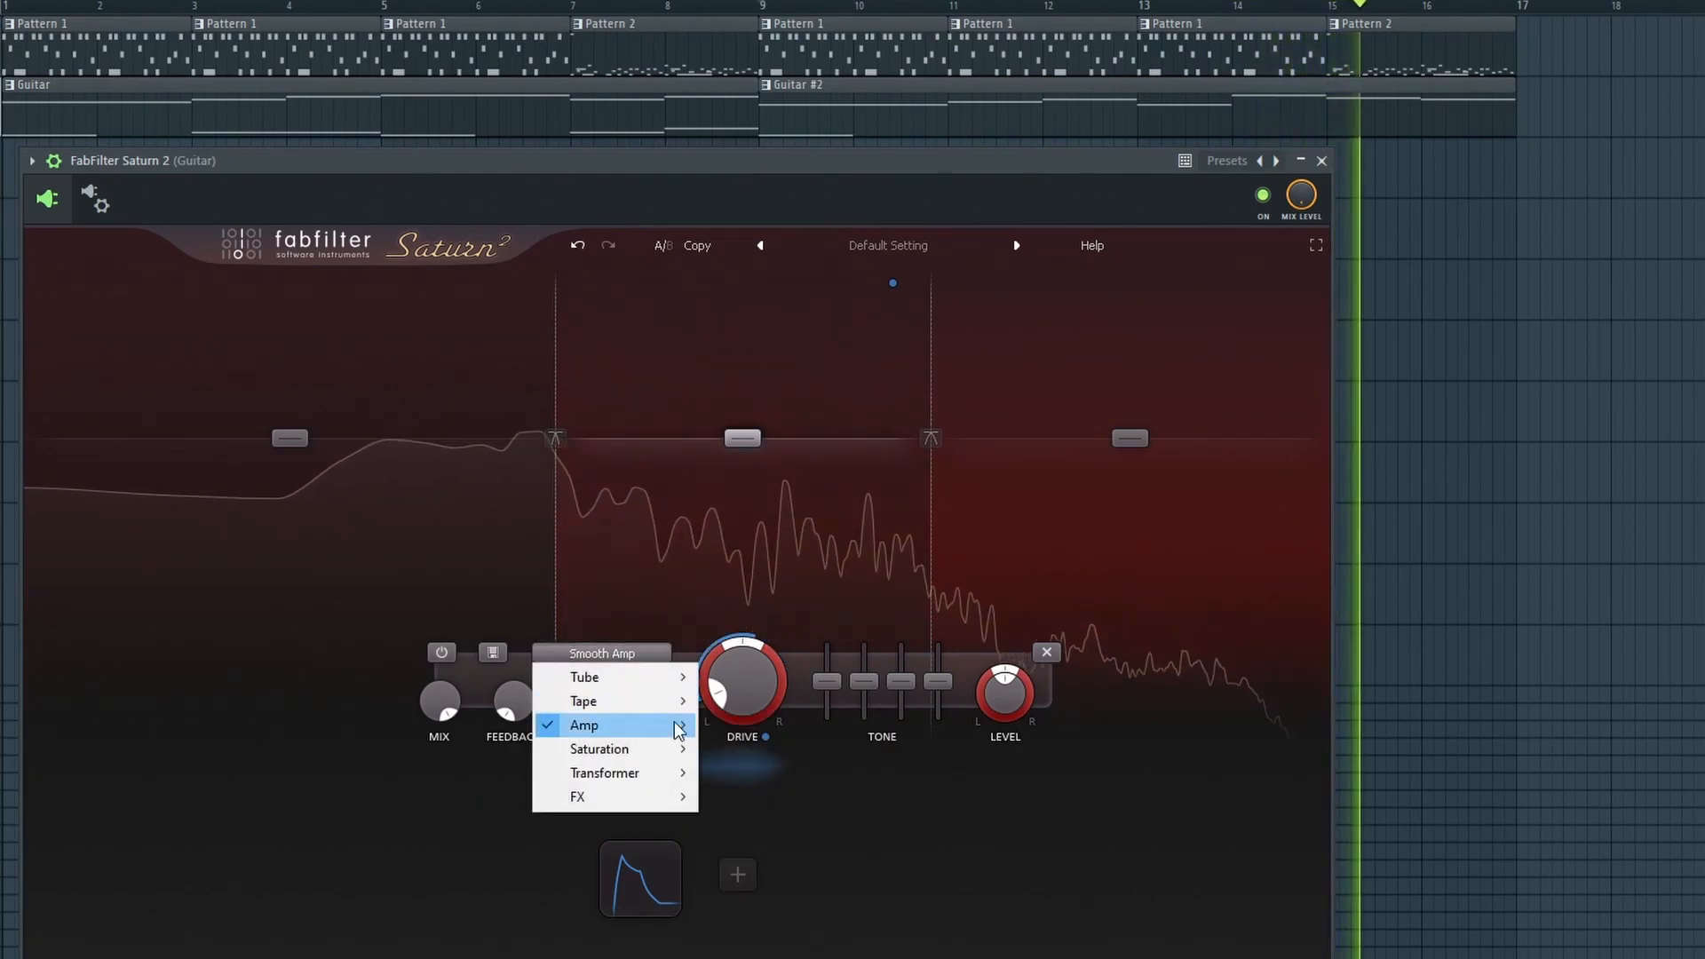
mouse_move(657, 725)
click(804, 712)
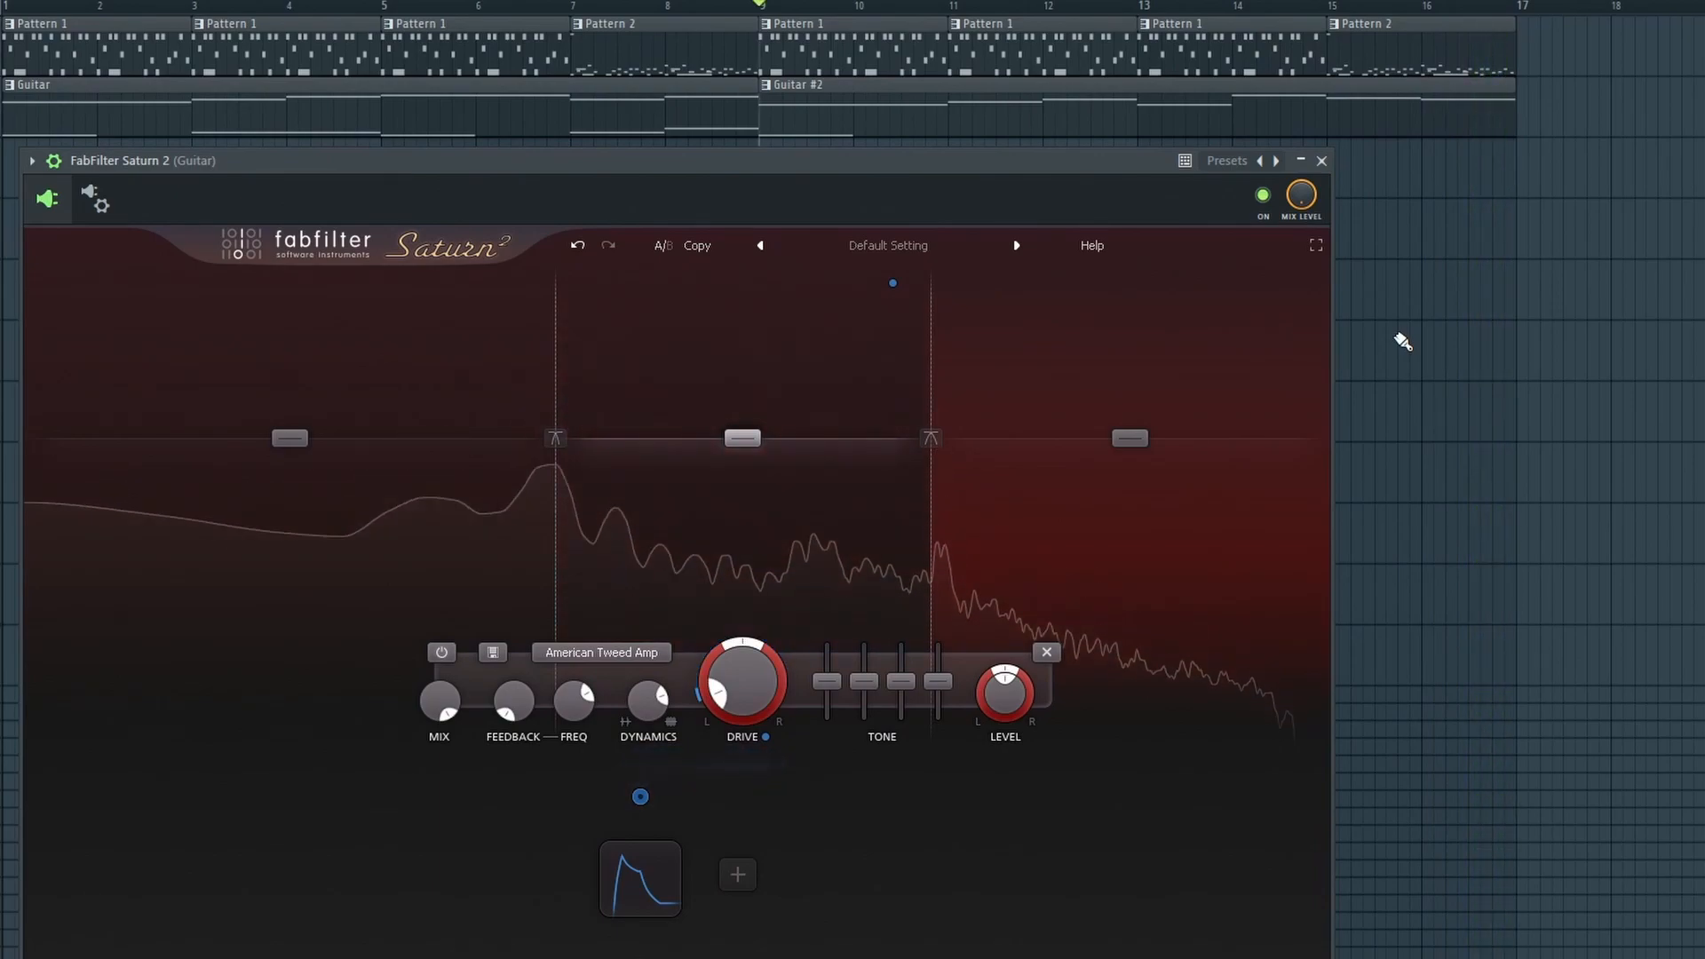
key(space)
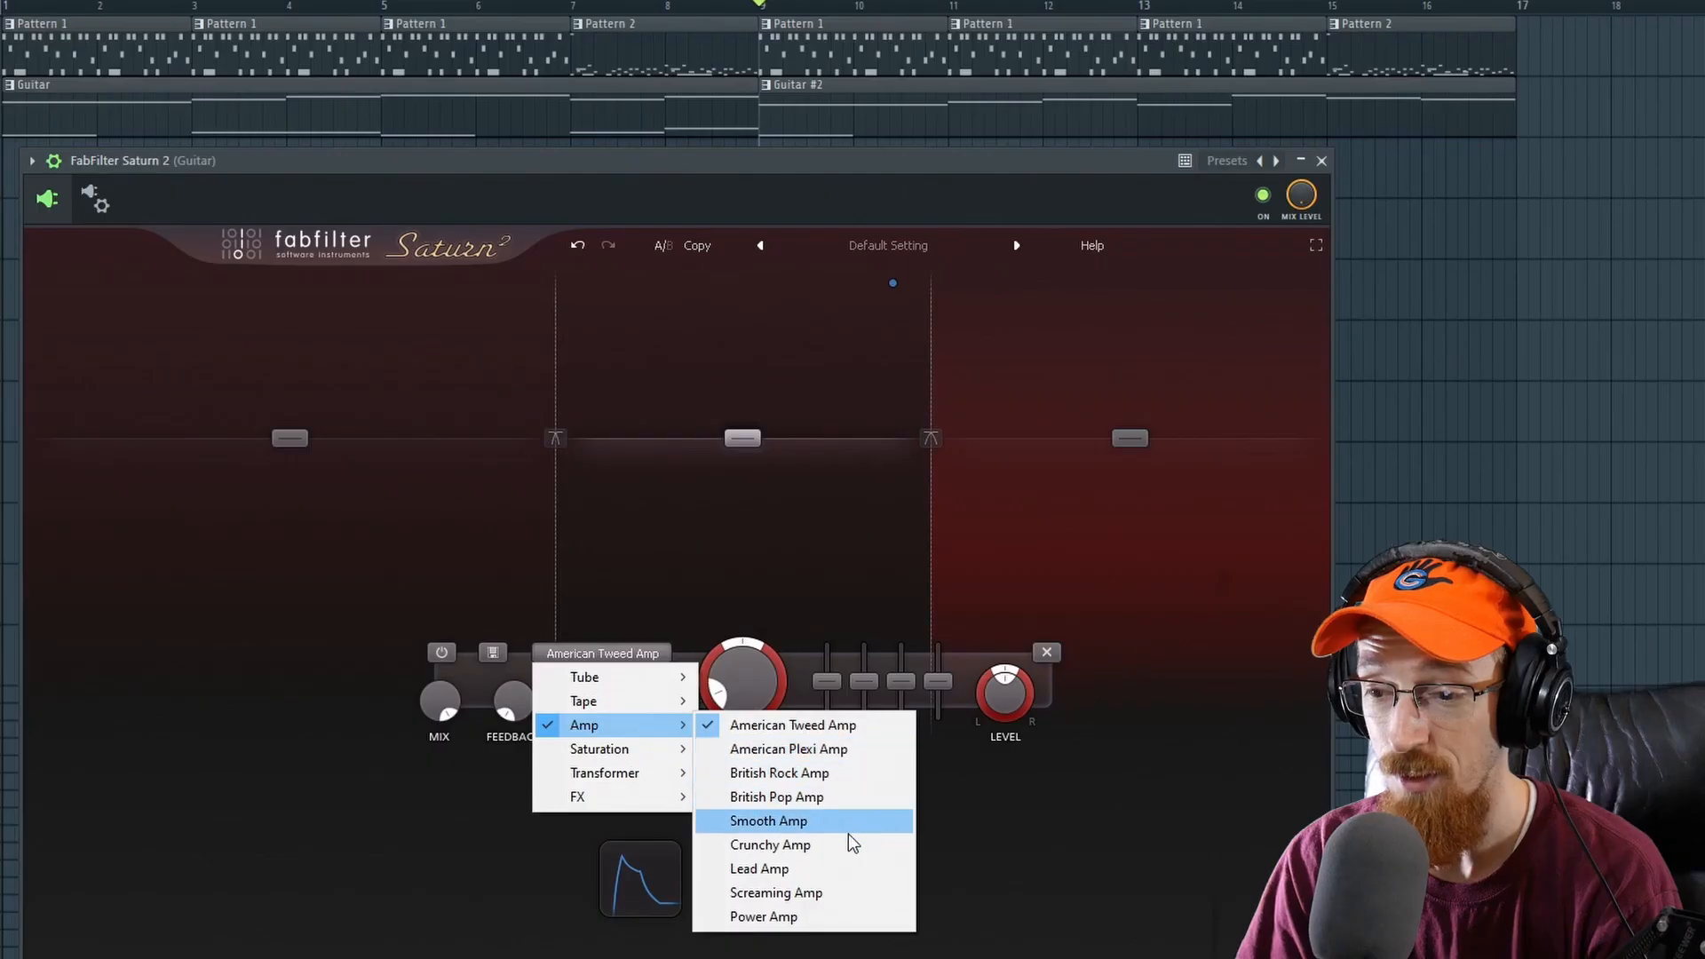
- Compare the American Plexi Amp and British Rock Amp styles on the middle band, ending on American Tweed Amp
click(838, 749)
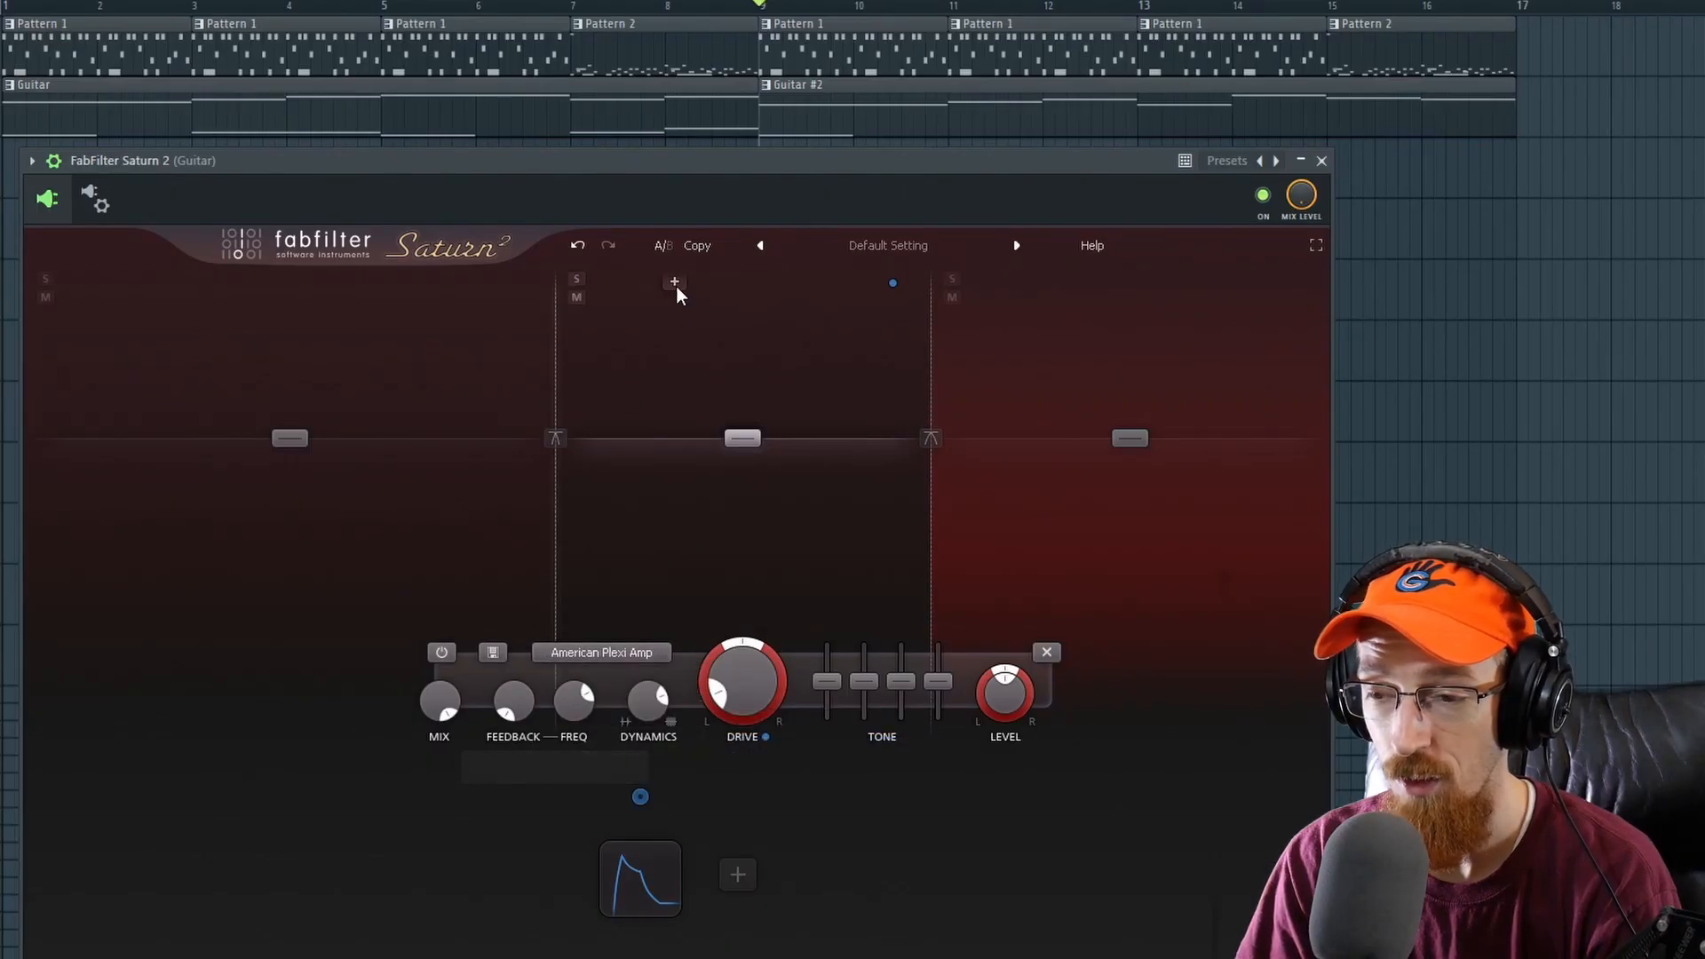
key(space)
click(624, 653)
mouse_move(628, 725)
click(786, 777)
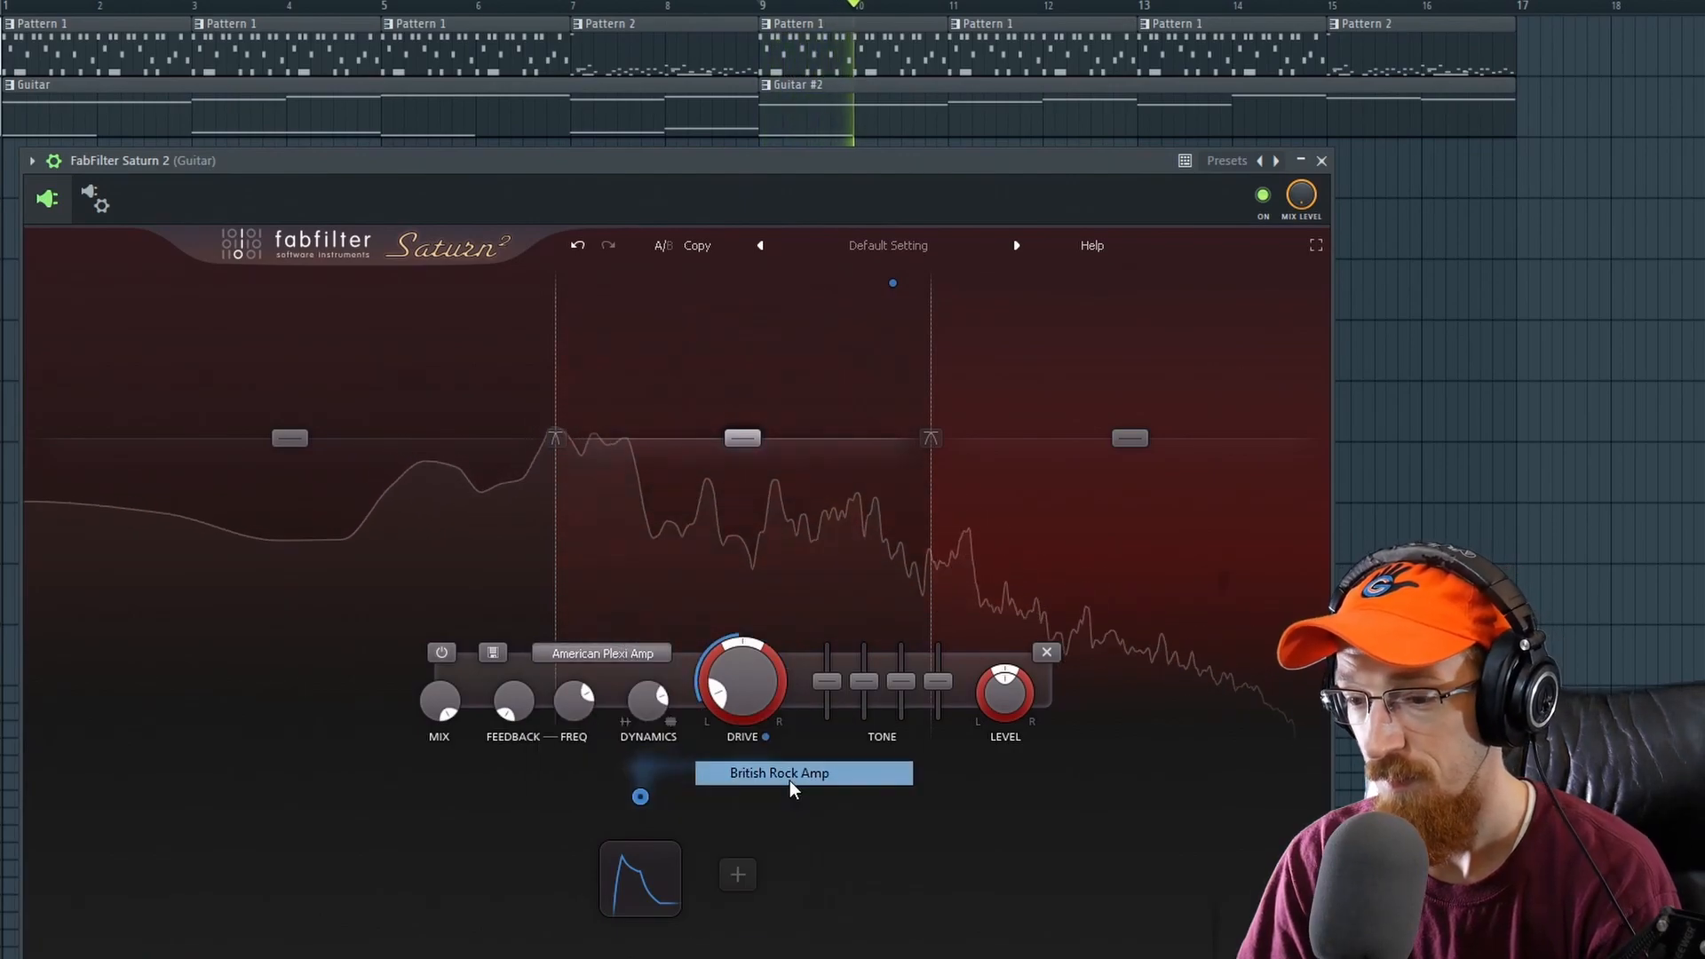
click(621, 649)
mouse_move(645, 727)
click(773, 727)
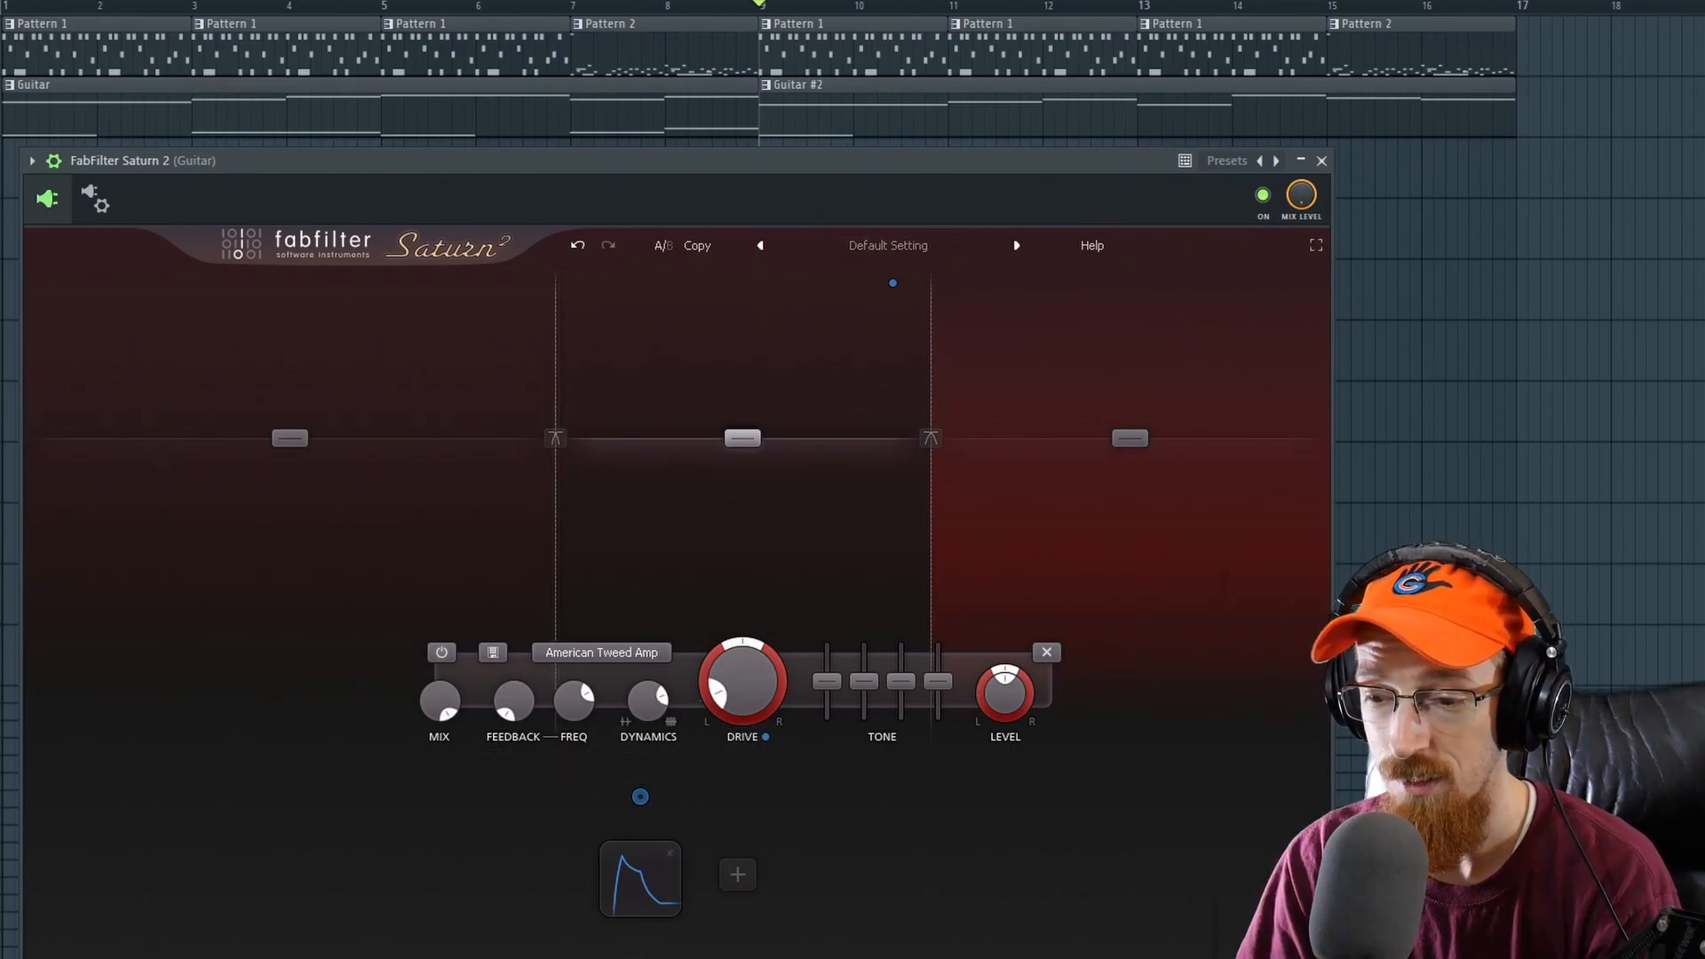
- Review the available modulation source types and examine the envelope generator's attack slope, trigger, threshold and modulation target
click(738, 874)
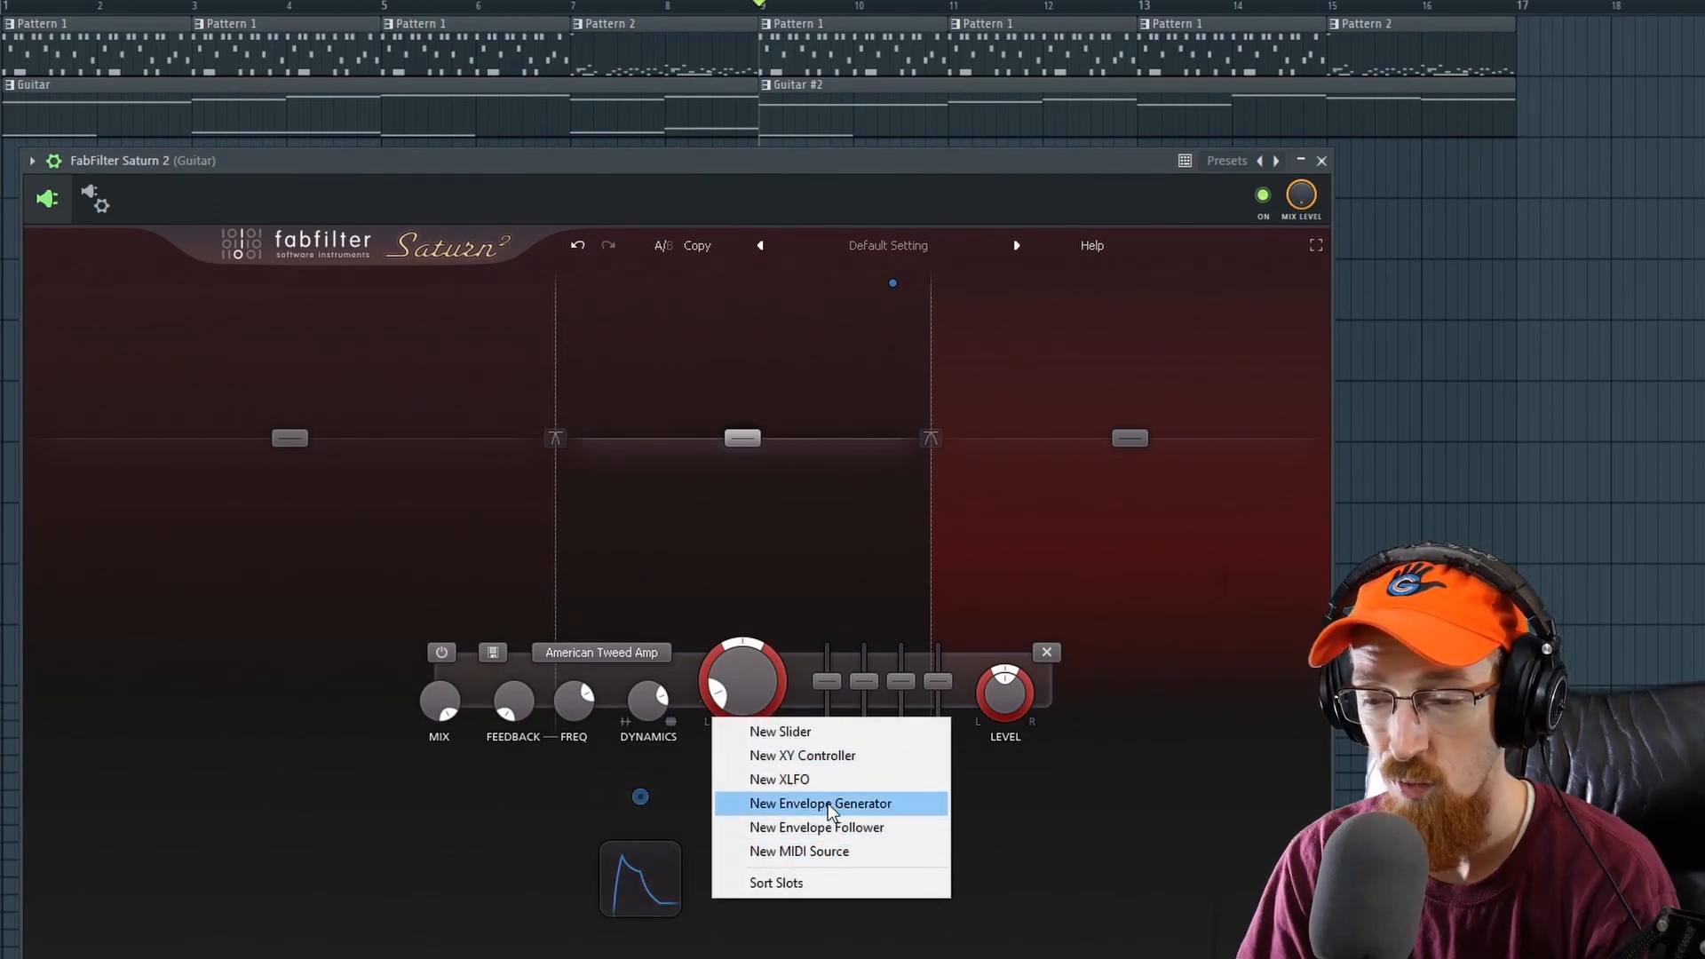
click(1031, 831)
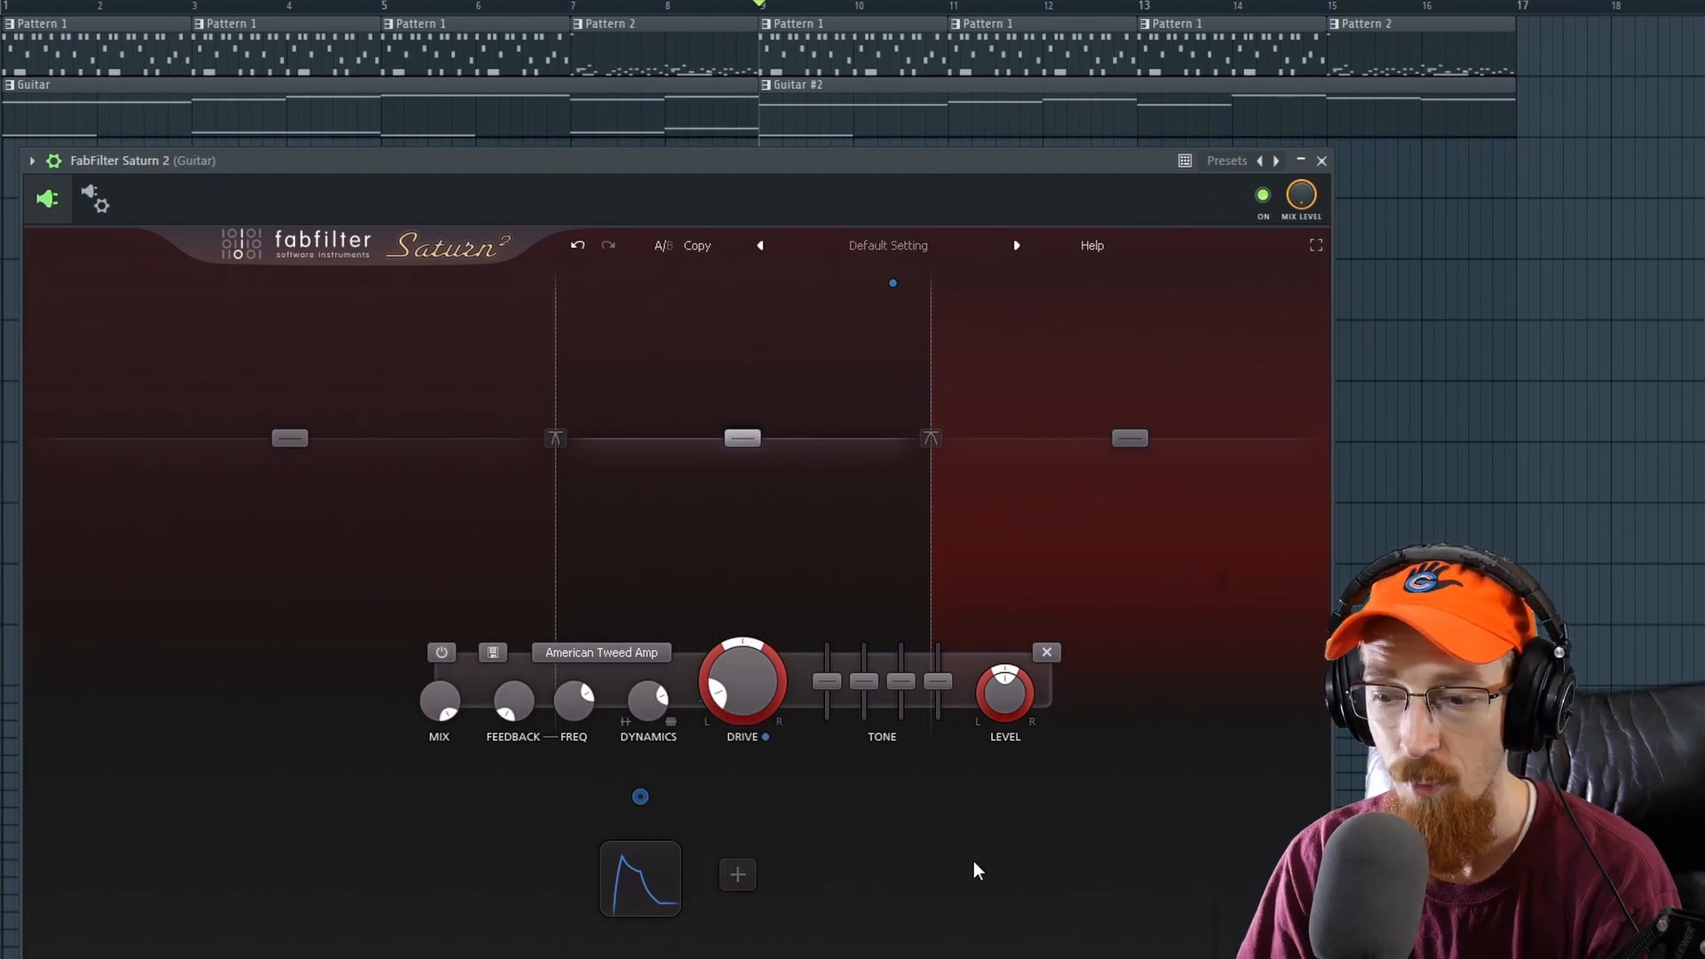
click(642, 876)
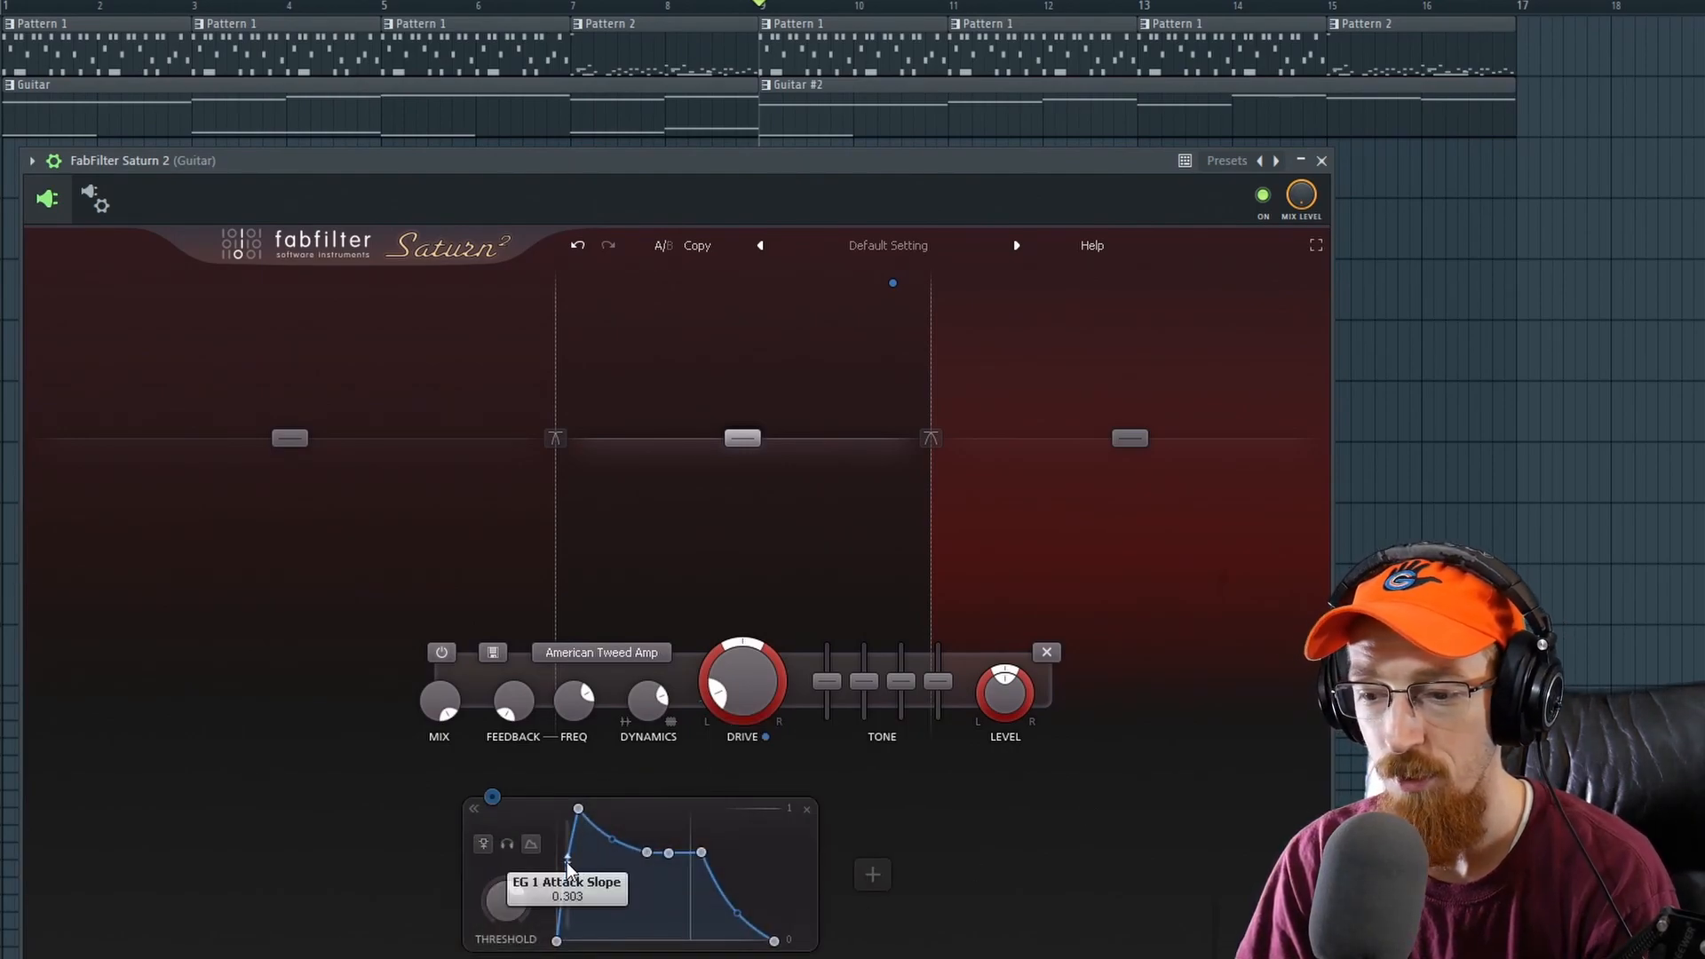
mouse_move(567, 862)
mouse_down()
mouse_move(568, 896)
mouse_move(566, 853)
mouse_move(566, 877)
mouse_up()
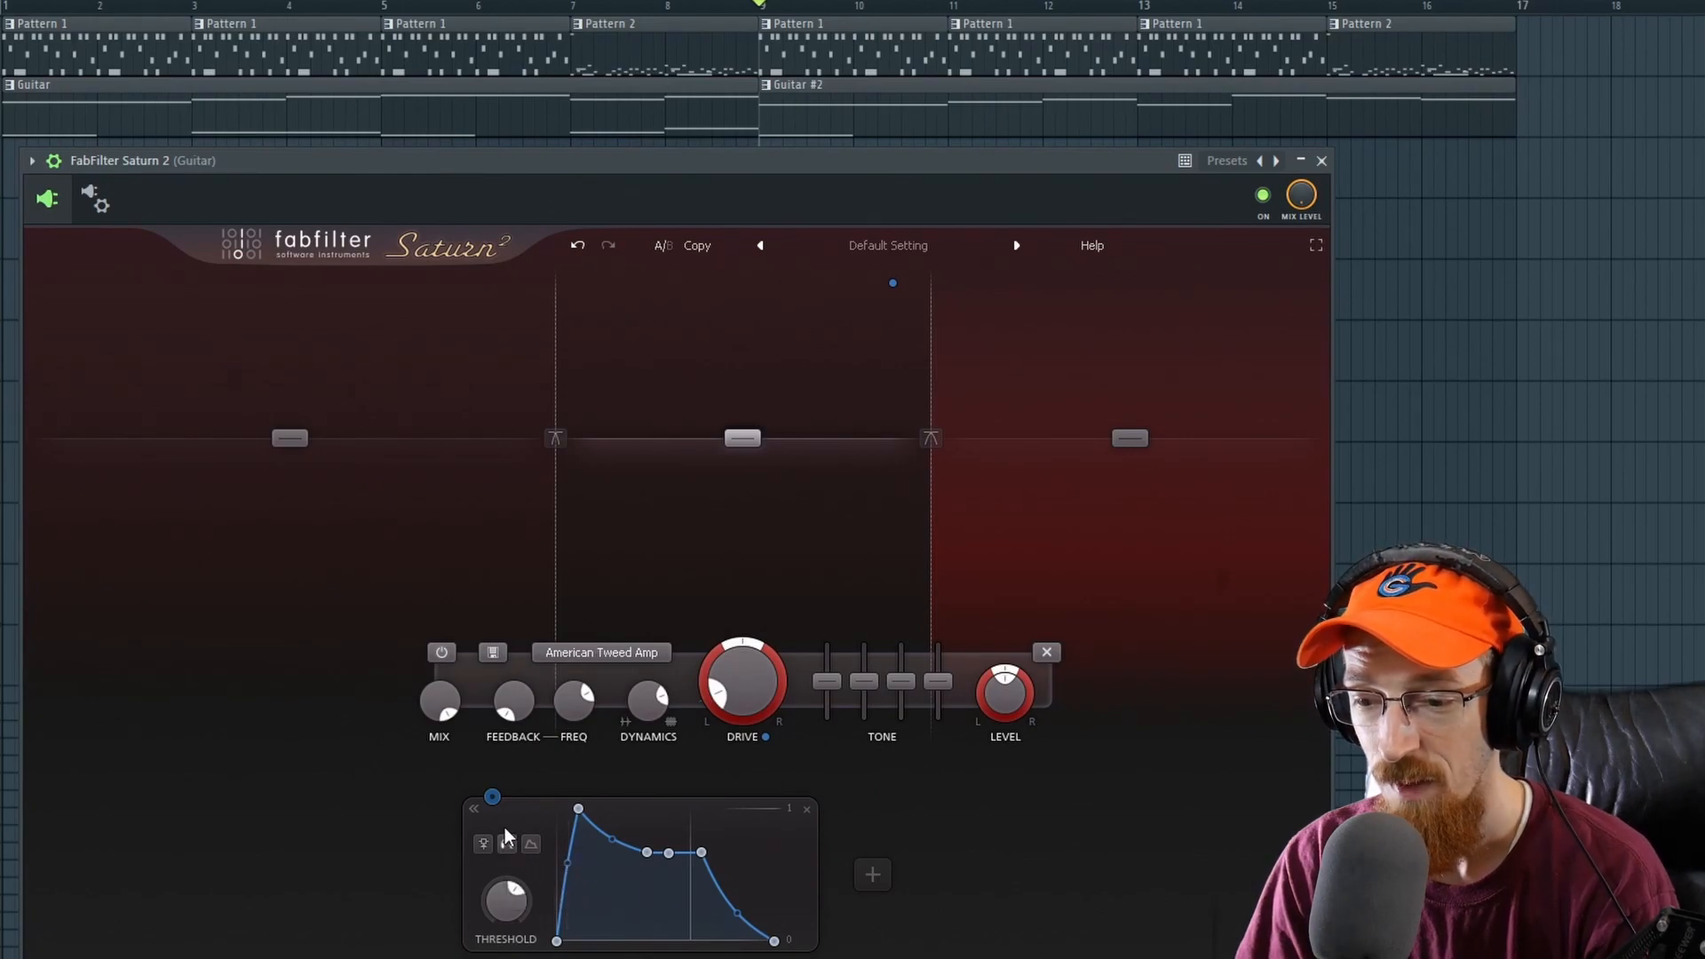
mouse_move(487, 839)
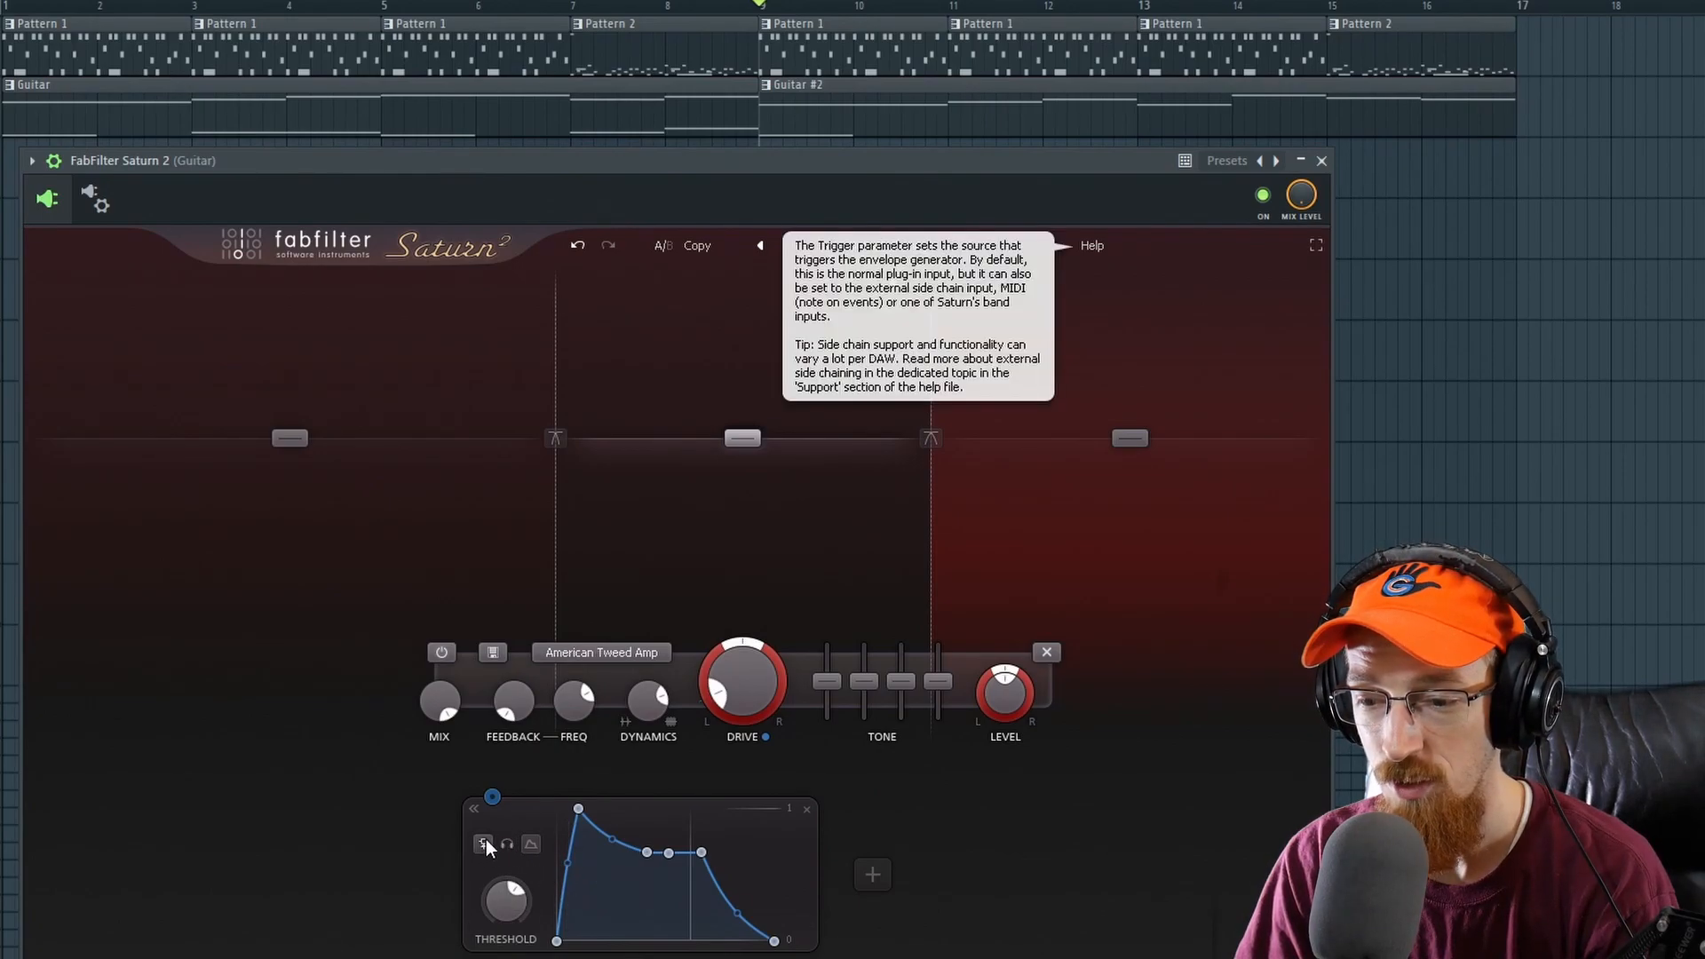
mouse_move(493, 904)
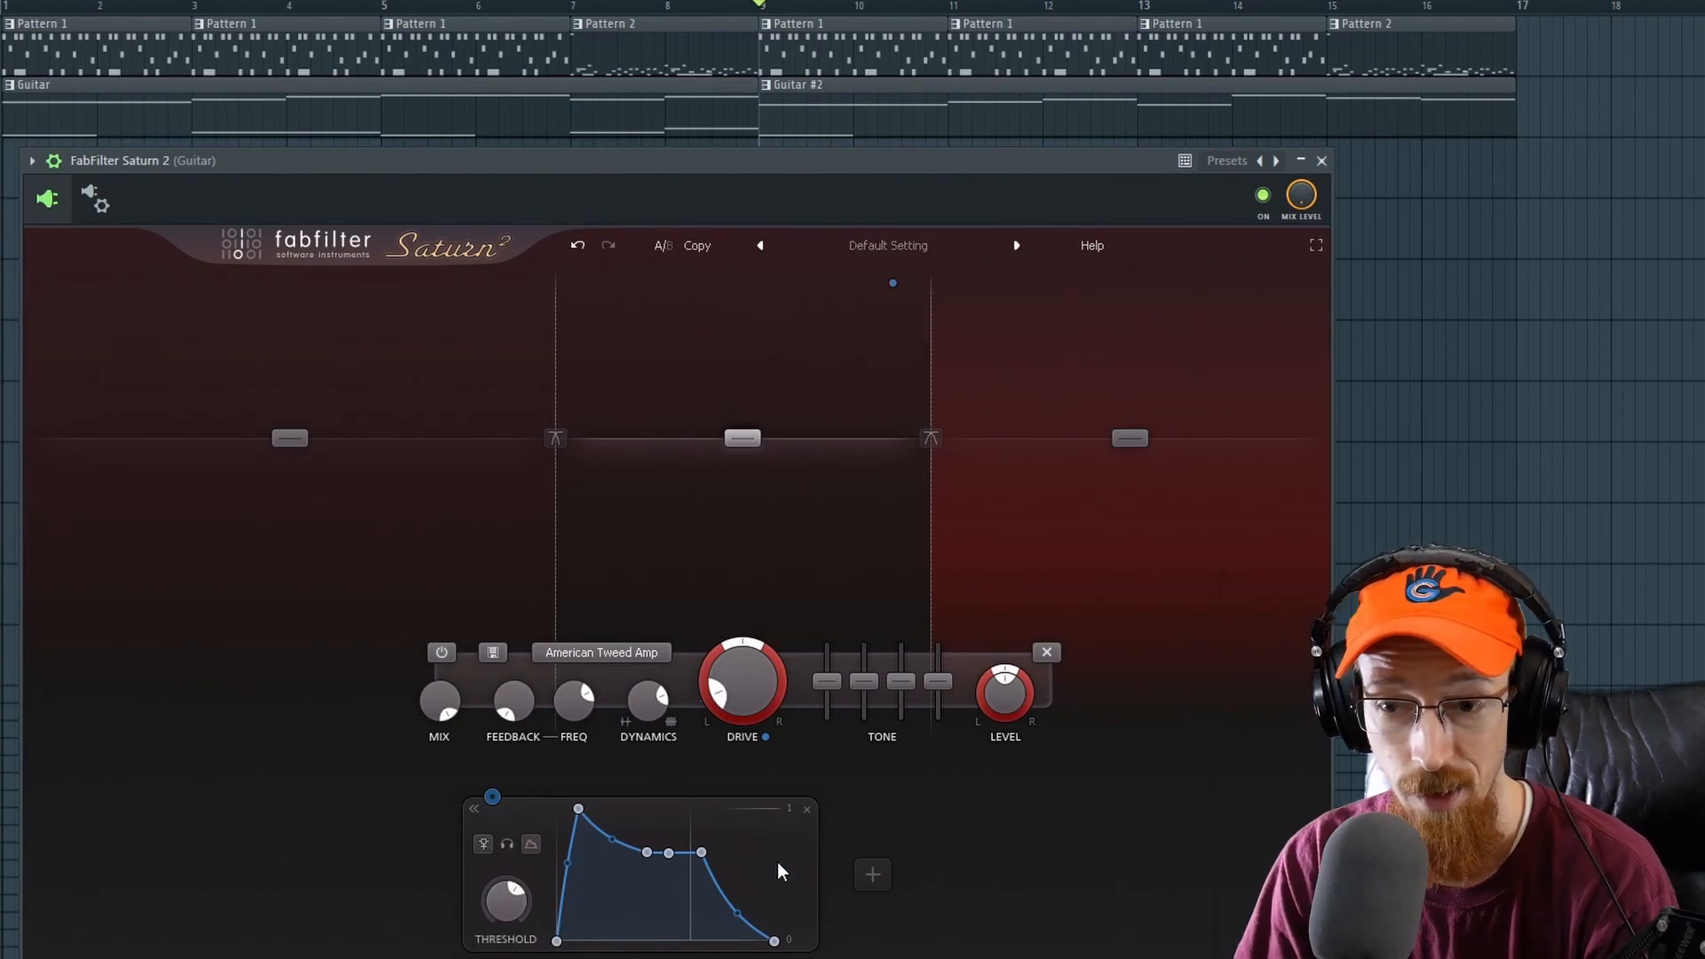
click(493, 797)
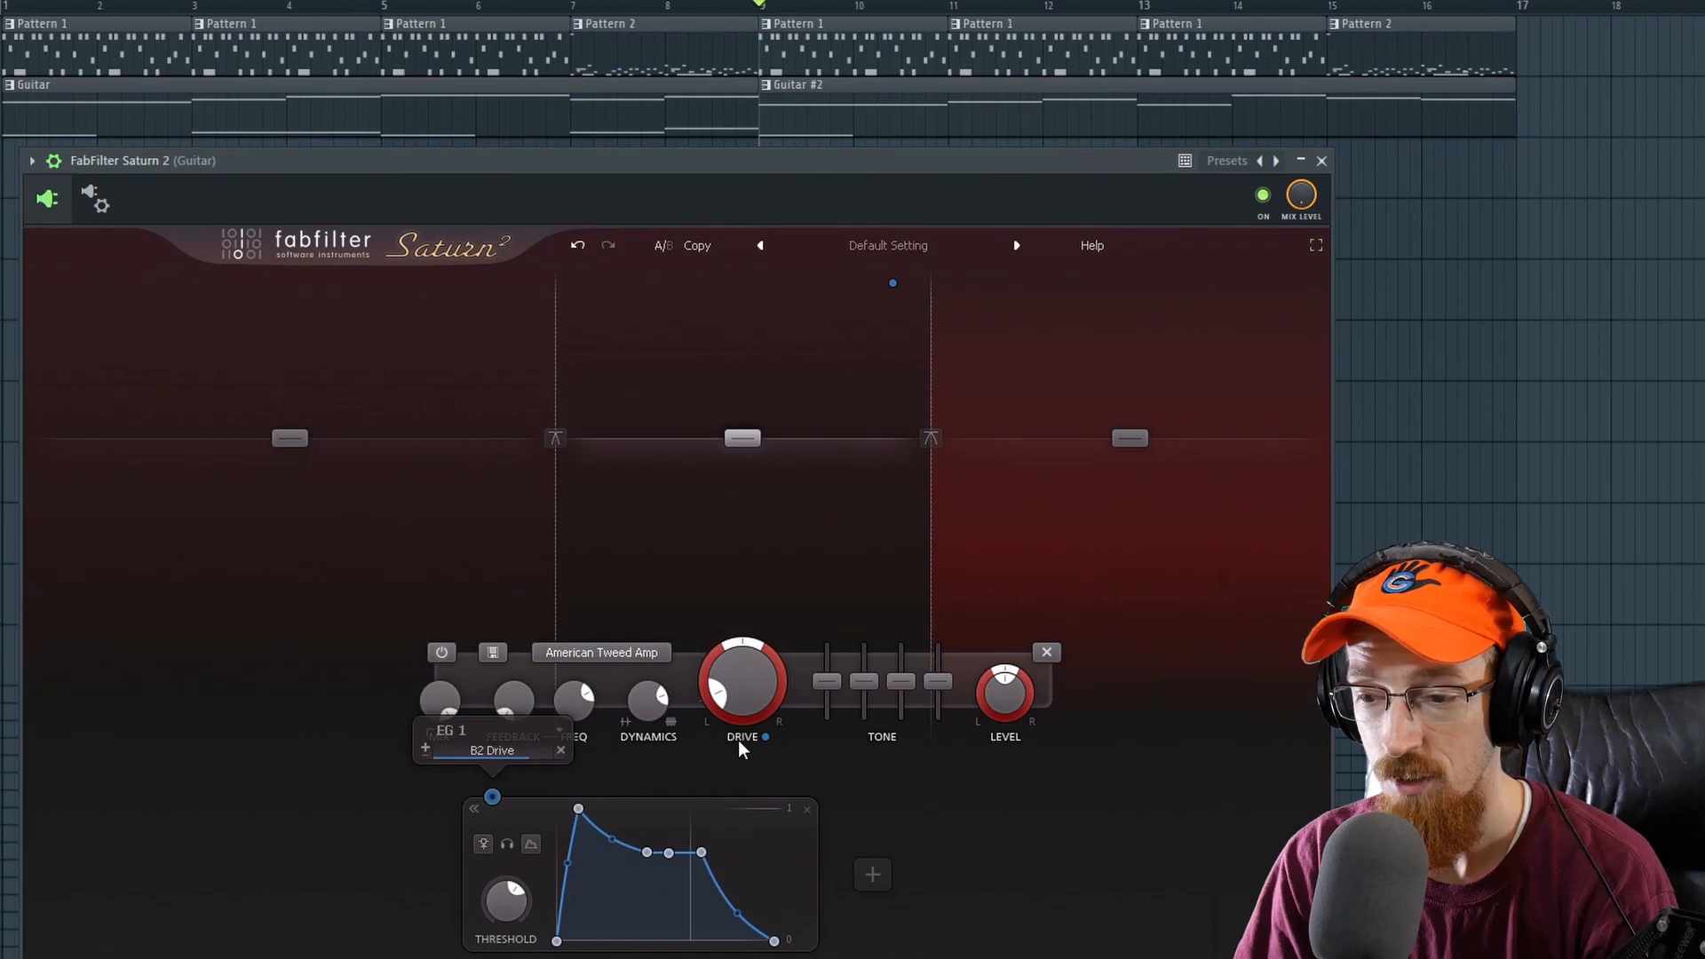
- Play and stop the guitar part repeatedly to check how the envelope generator modulates the middle band's drive
key(space)
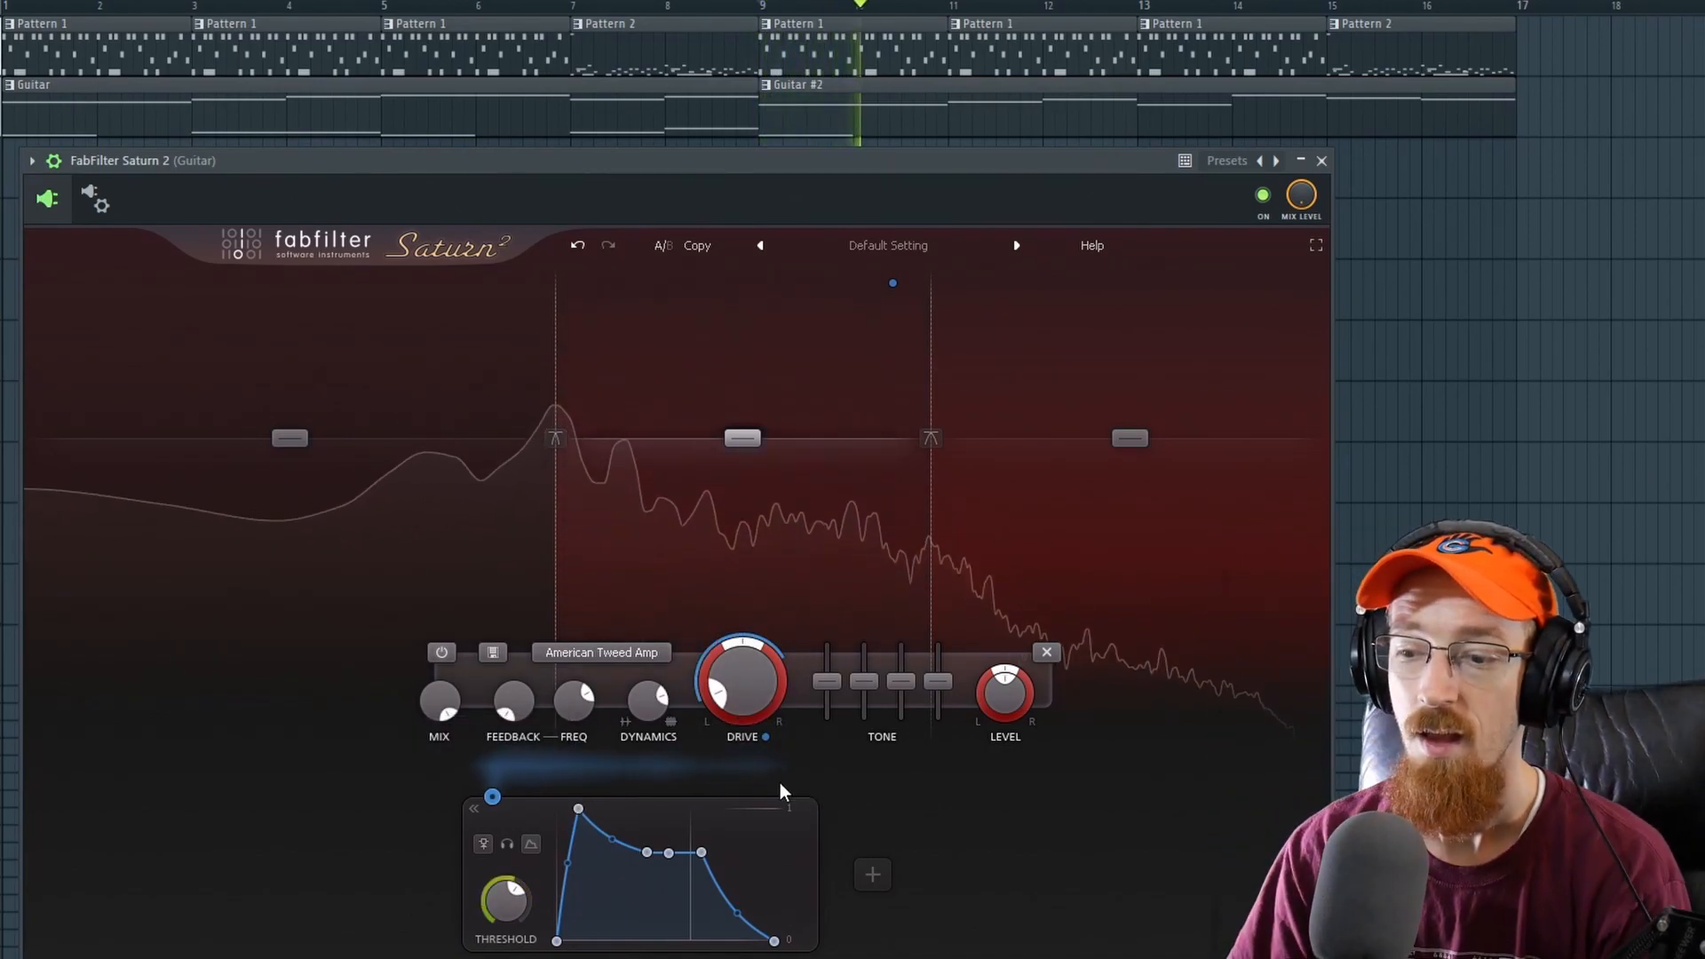
key(space)
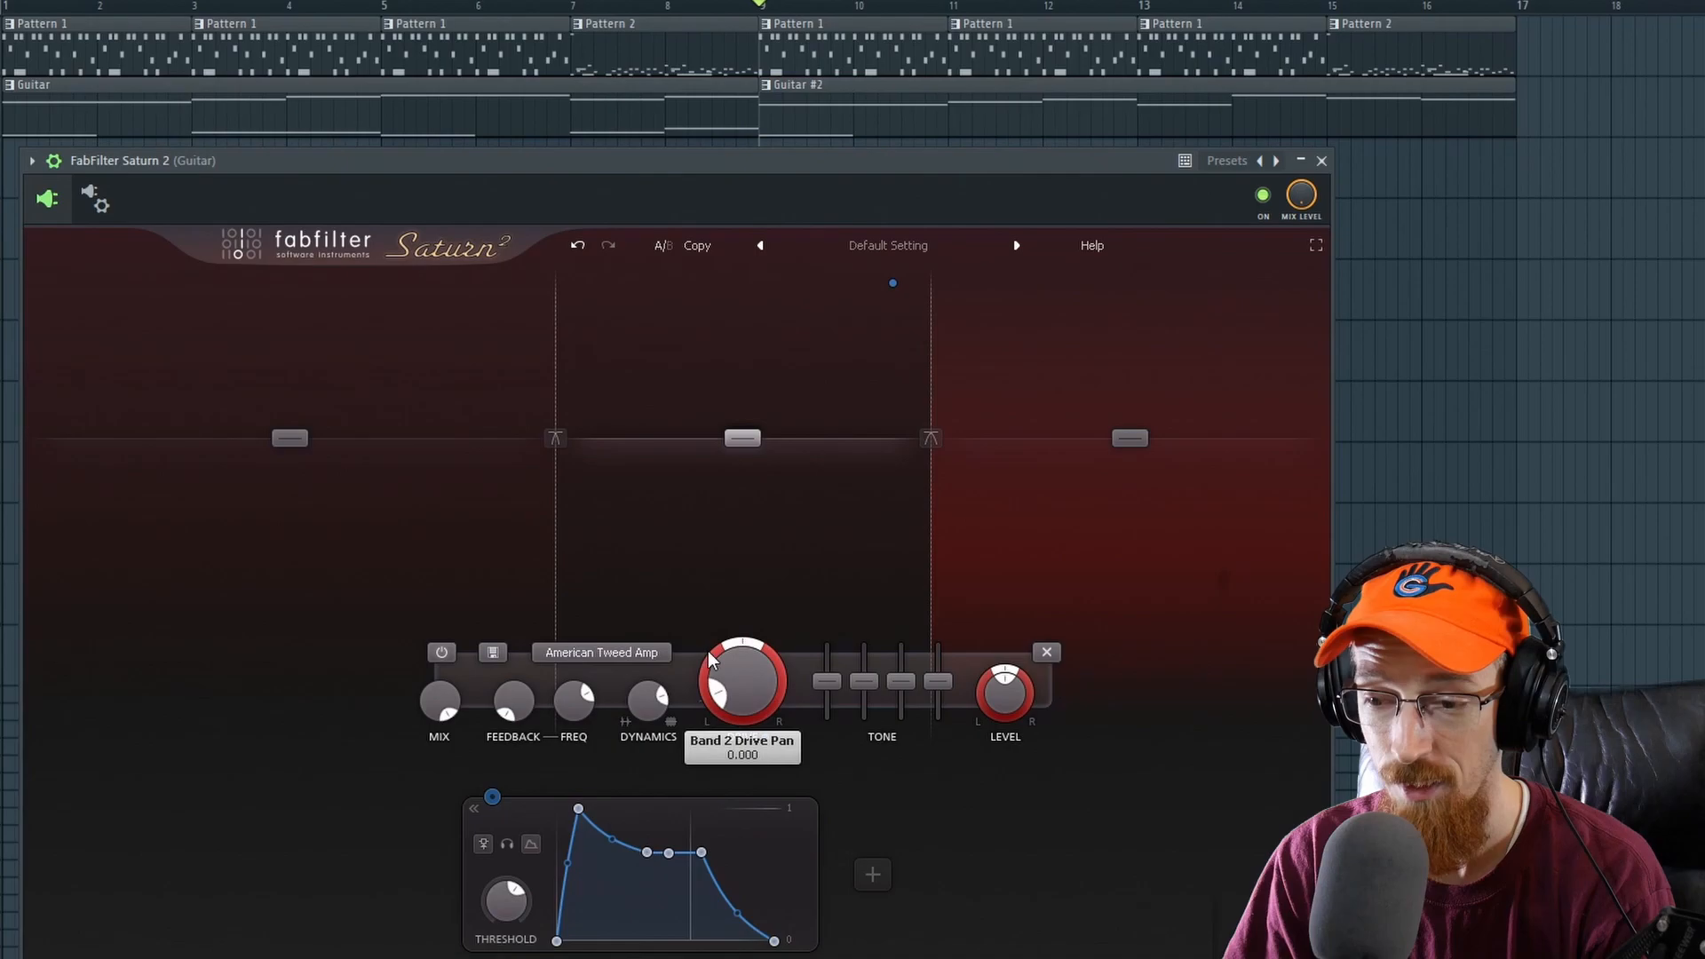
key(space)
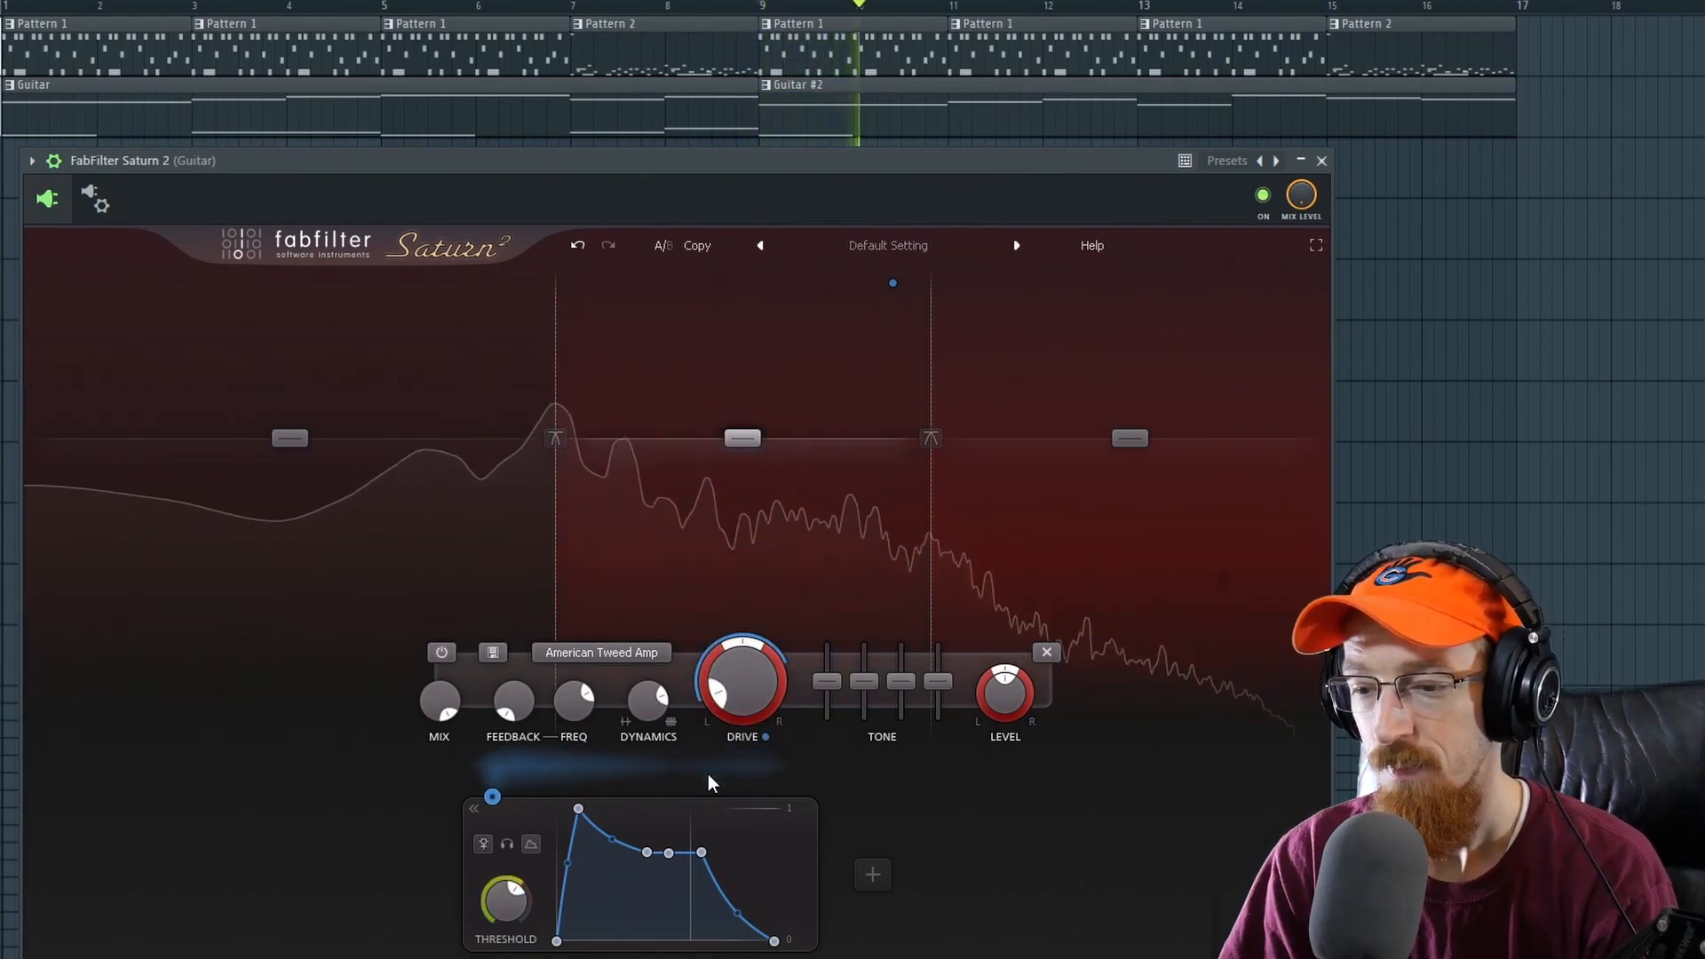
key(space)
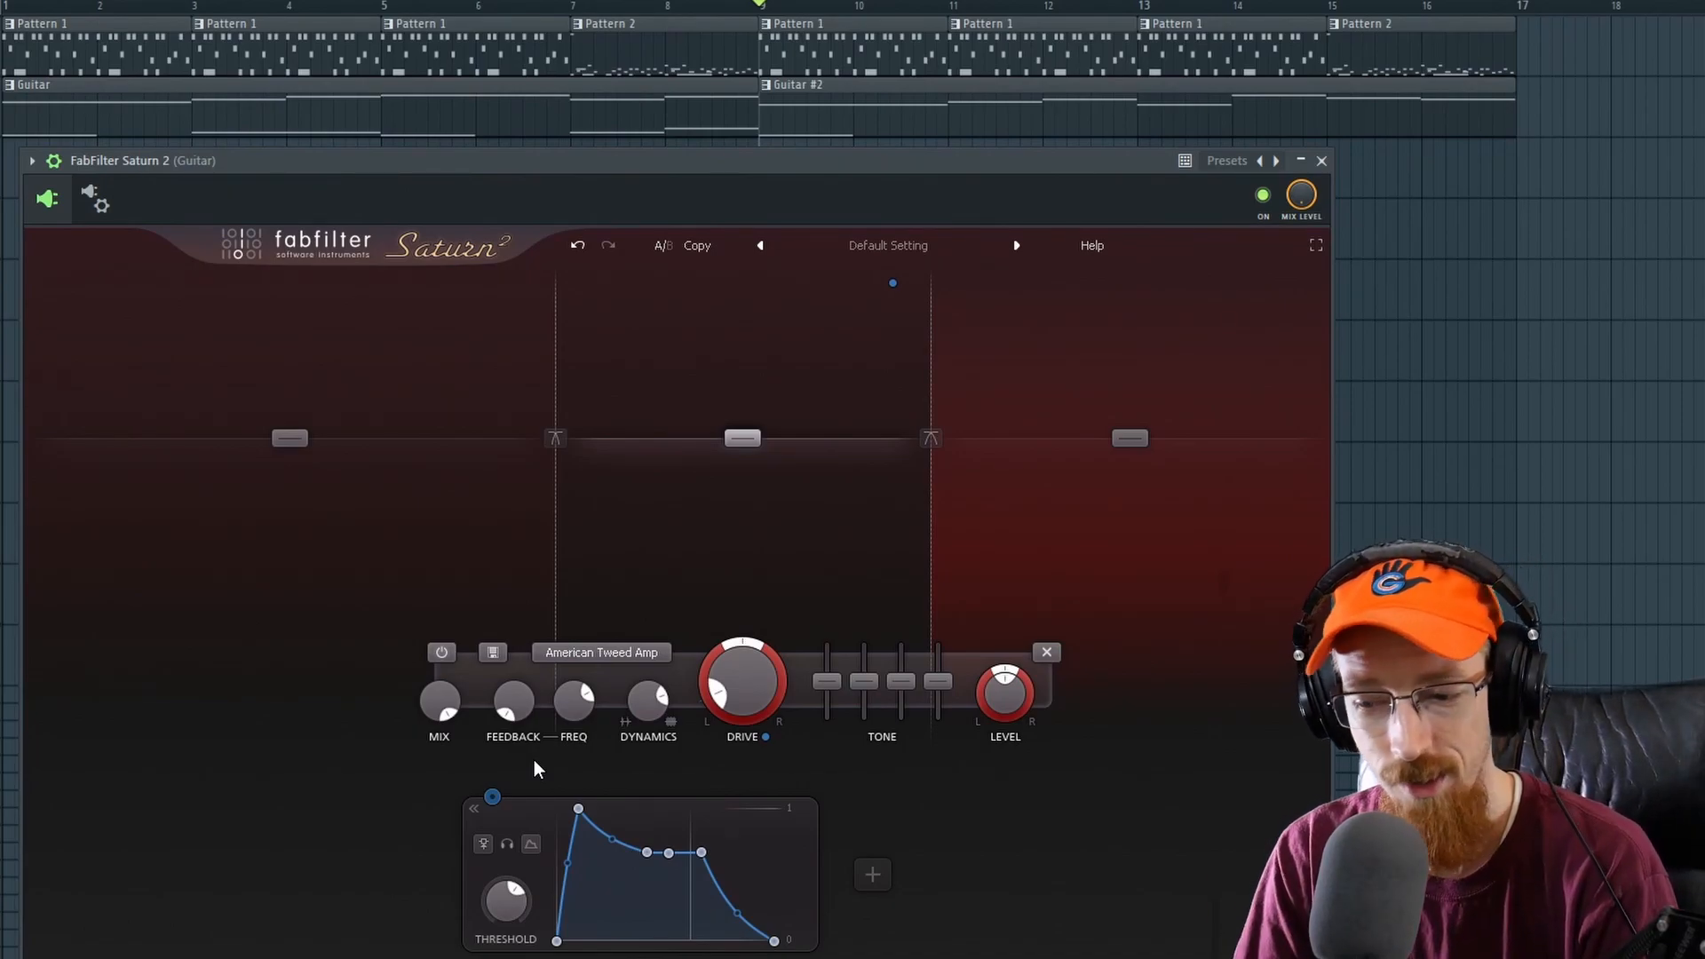
key(space)
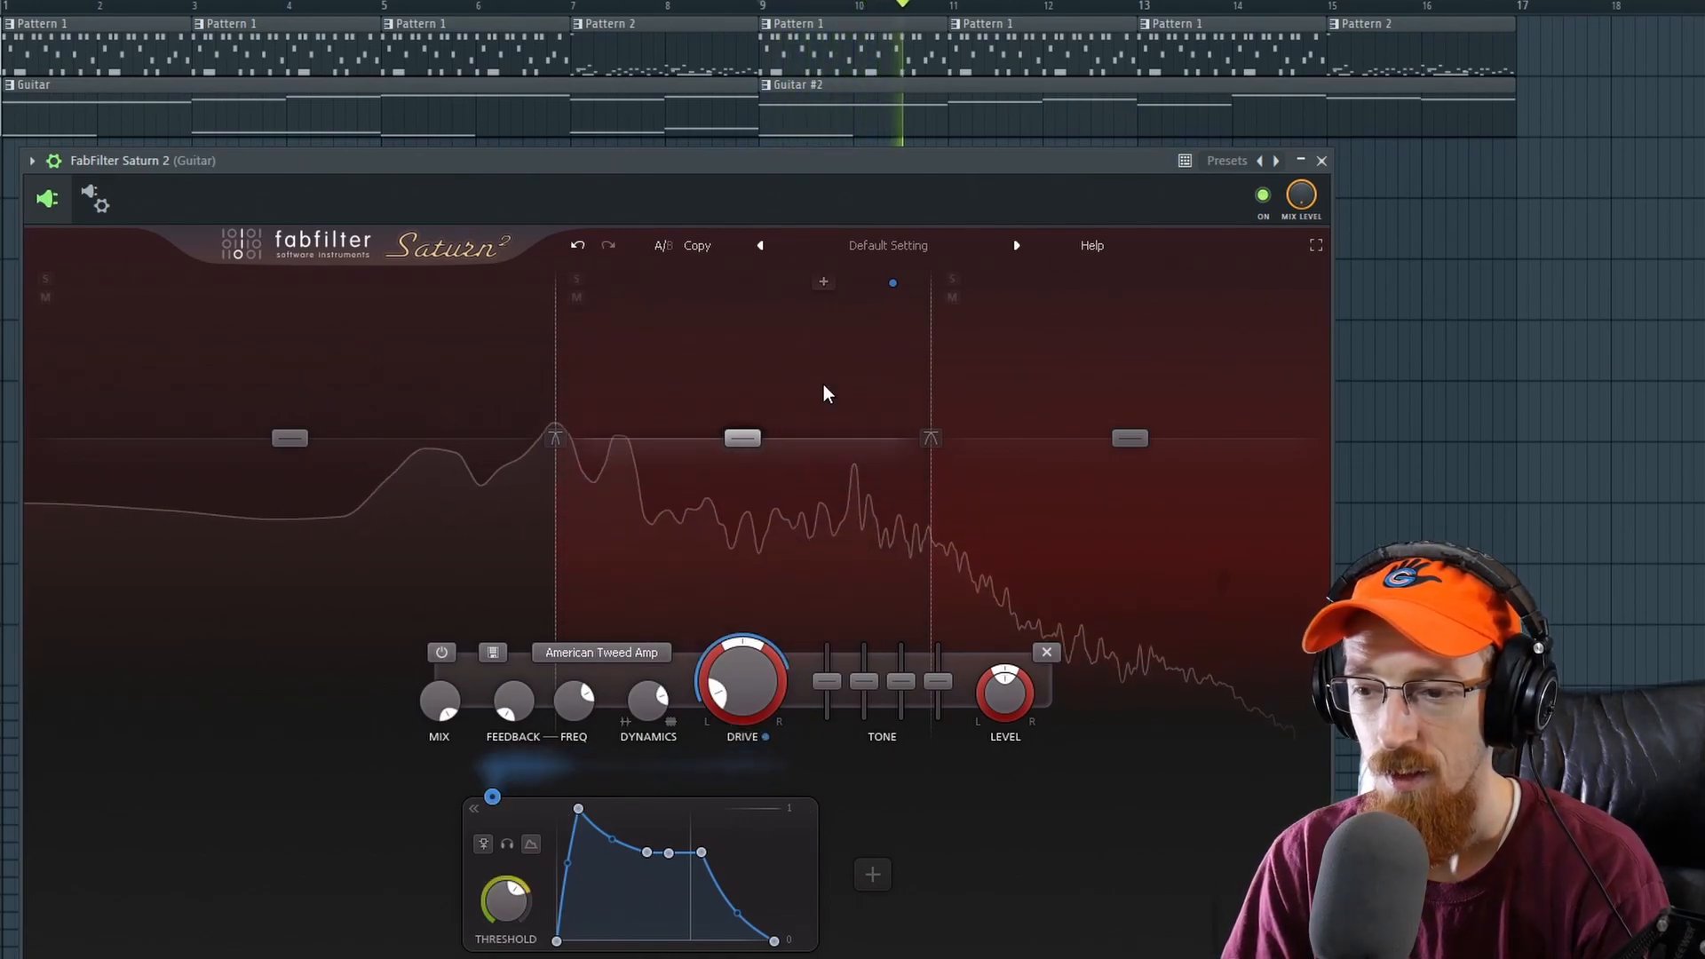
key(space)
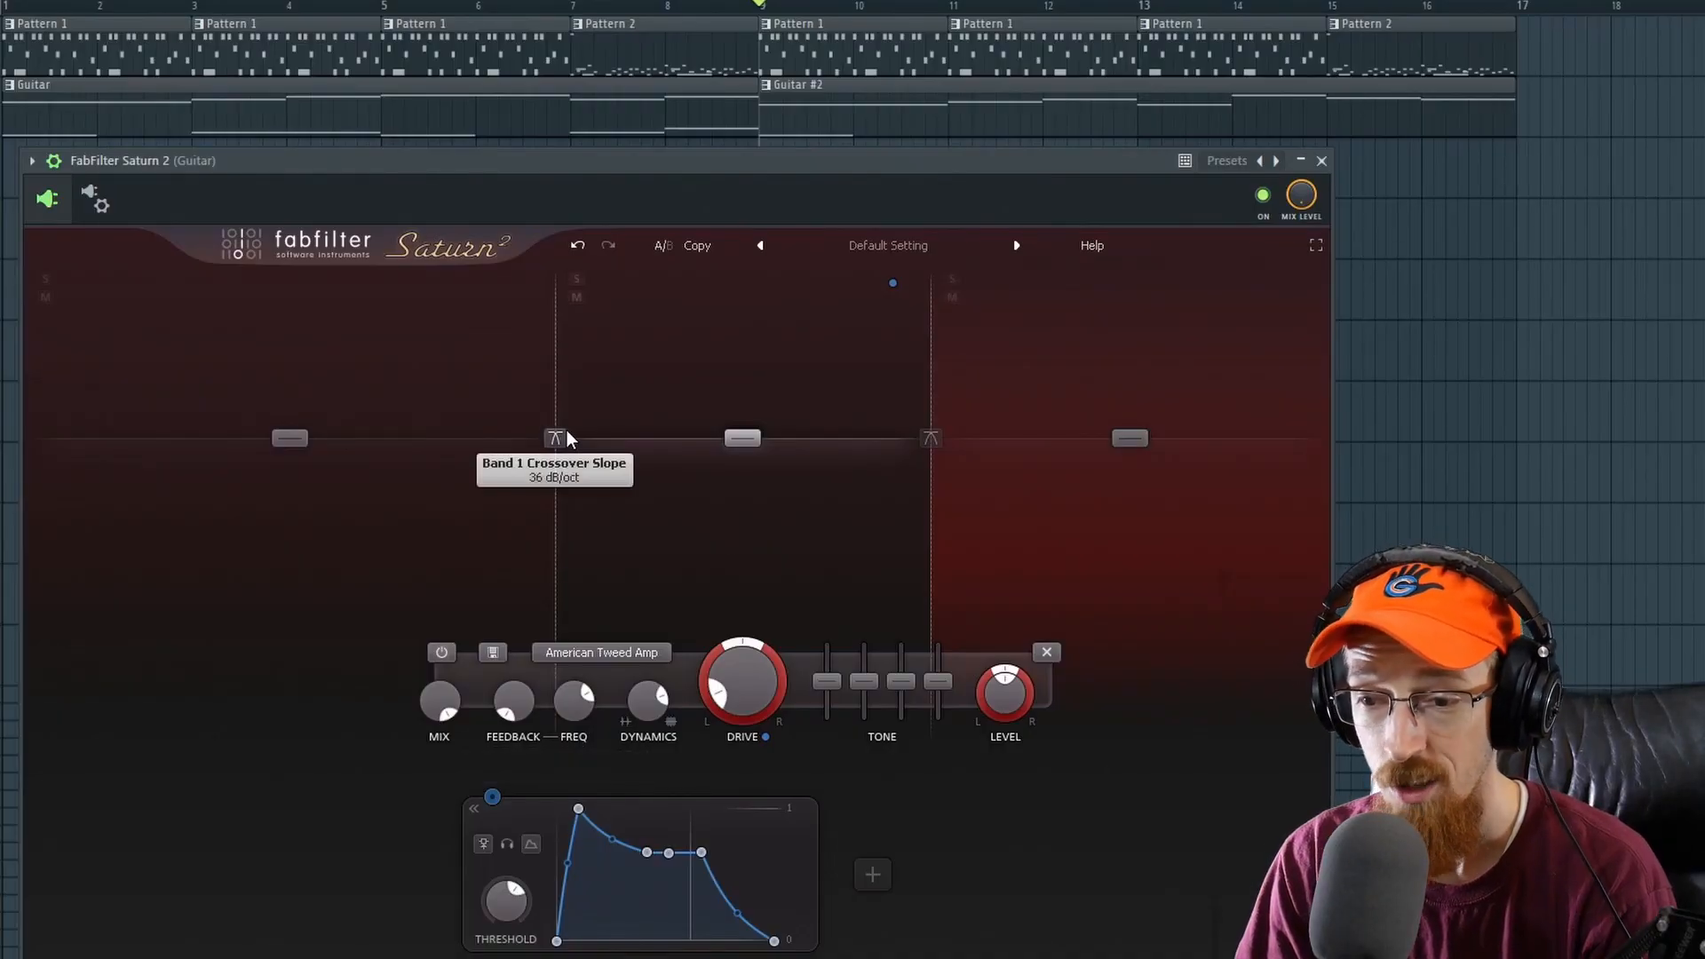
- Examine the crossover slope options between the low and middle bands without changing the slope
click(556, 437)
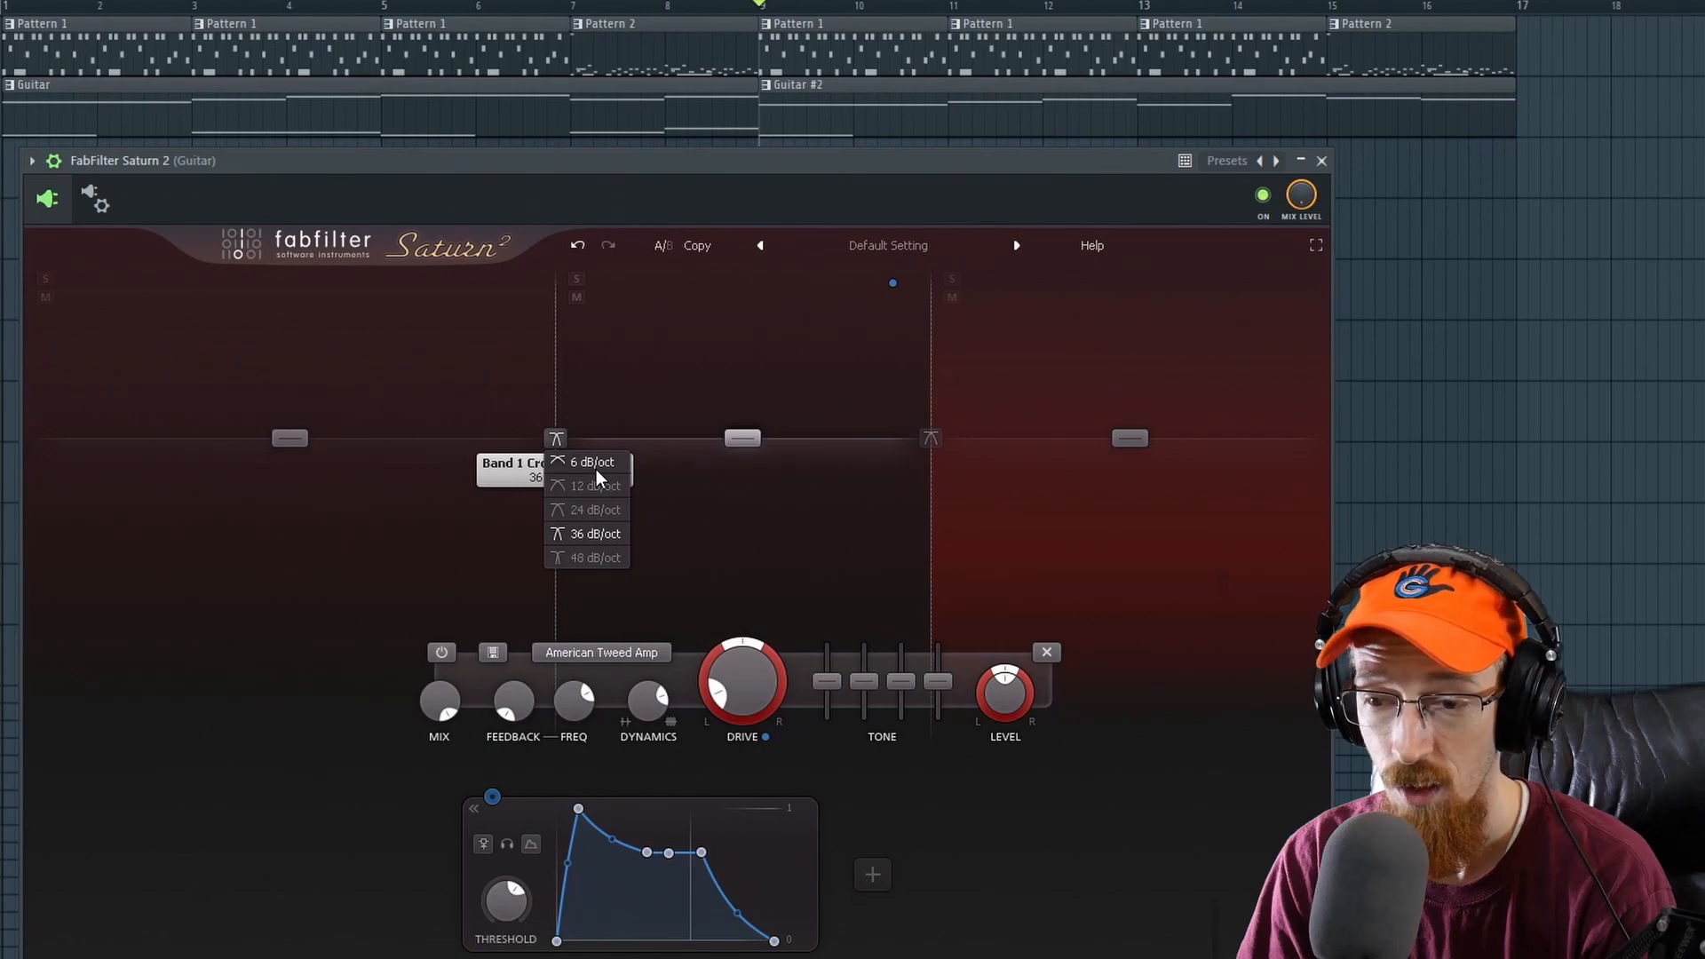
click(738, 540)
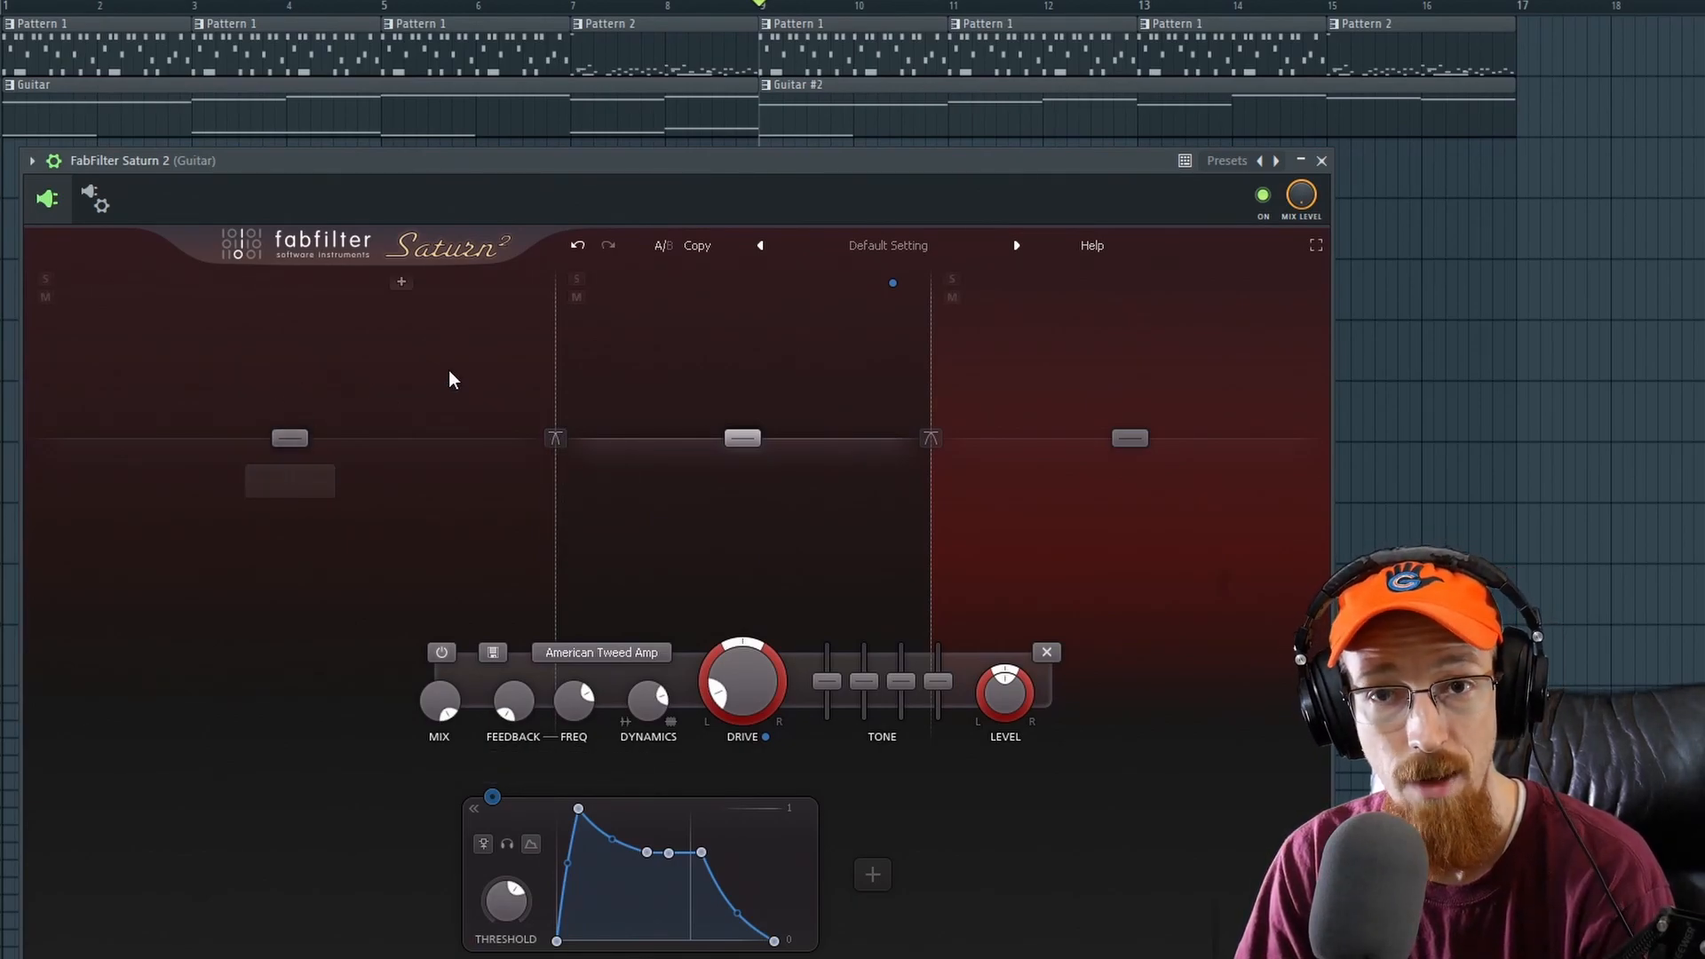
click(556, 438)
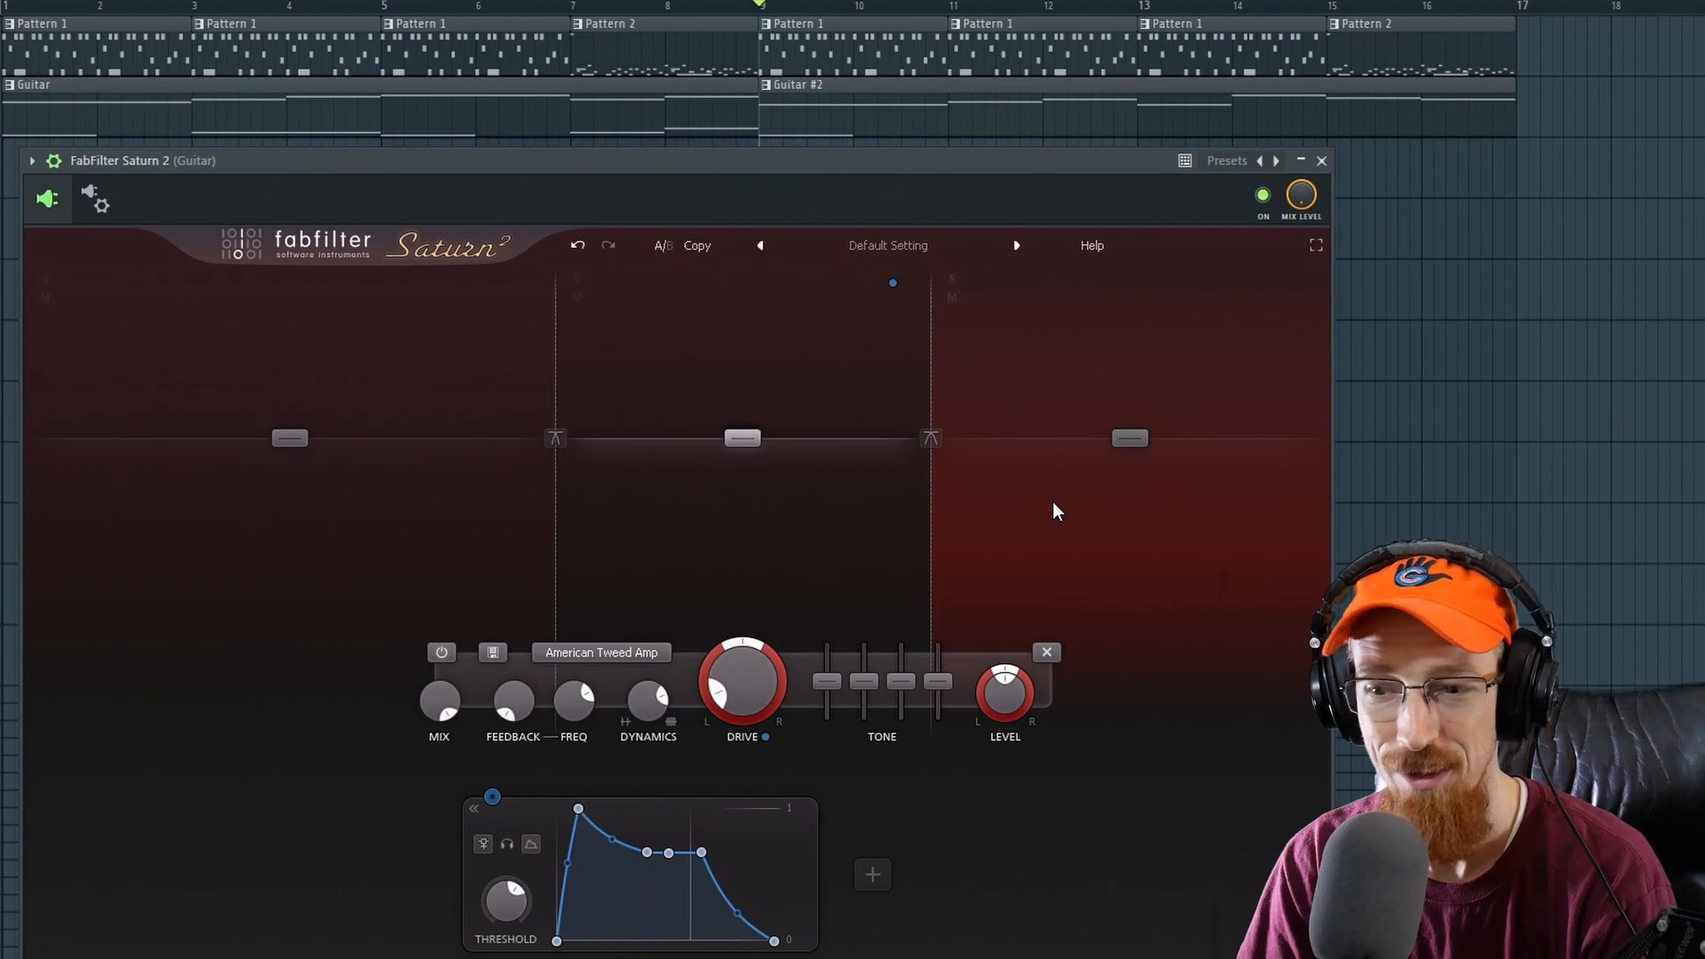
key(space)
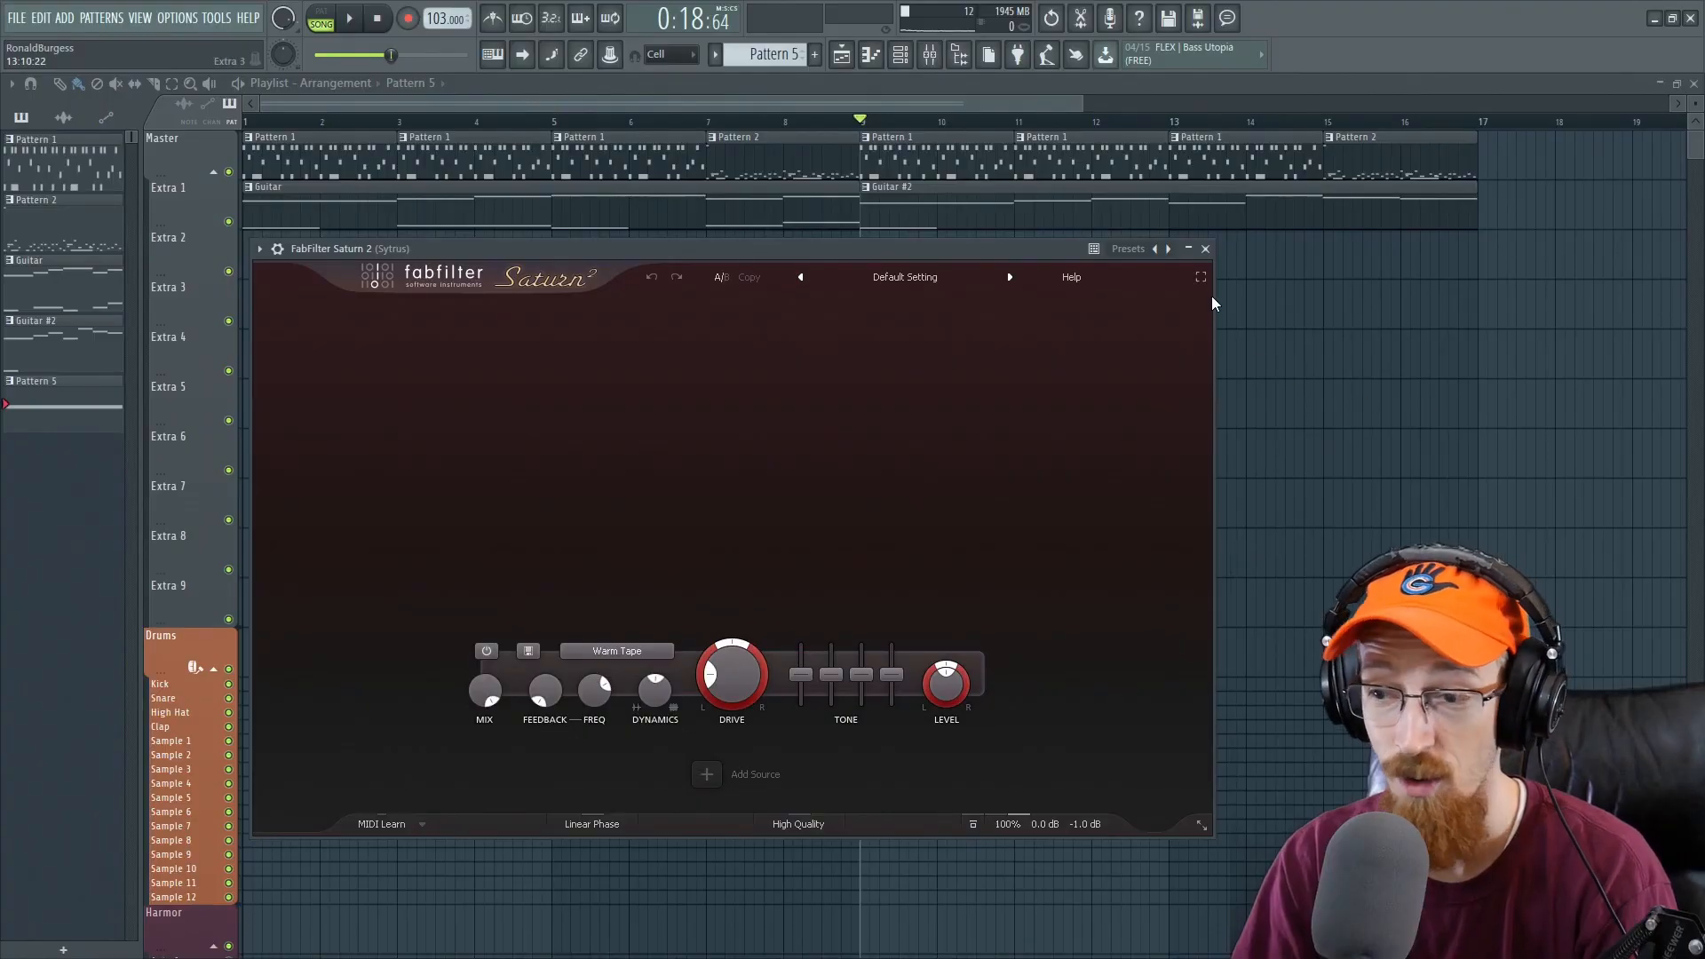
- Try the full-screen view and the Medium and Small interface sizes of the Sytrus channel's Saturn 2, ending on Large
click(1201, 278)
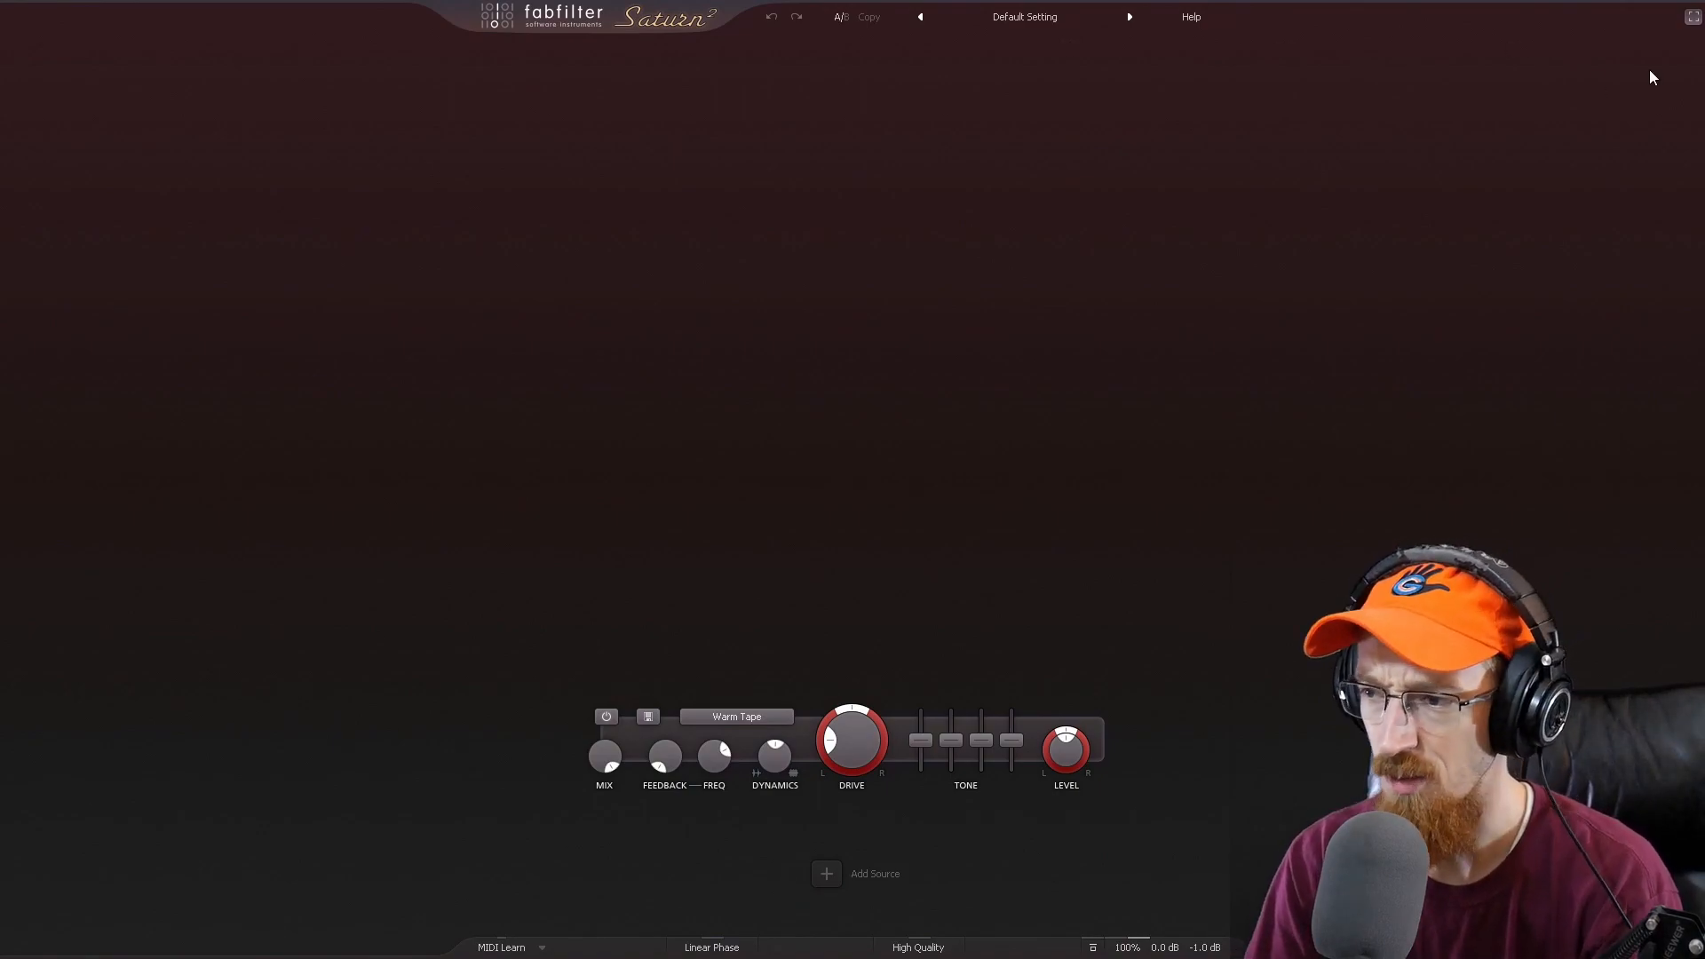
click(1691, 18)
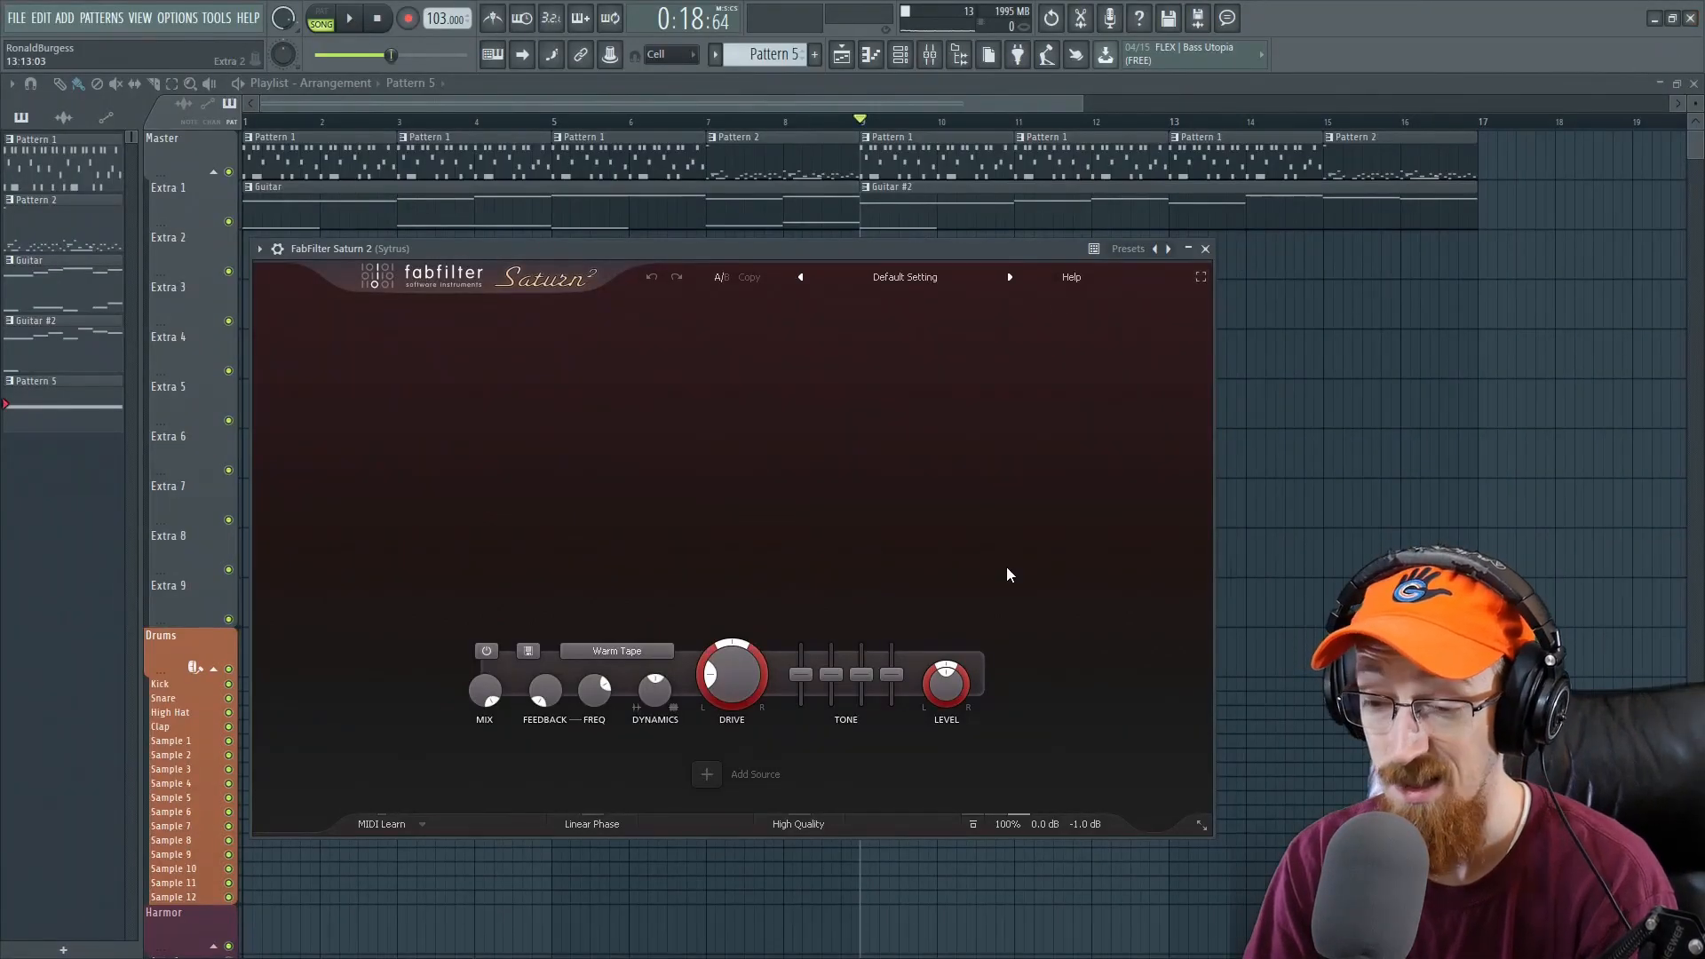
click(1201, 825)
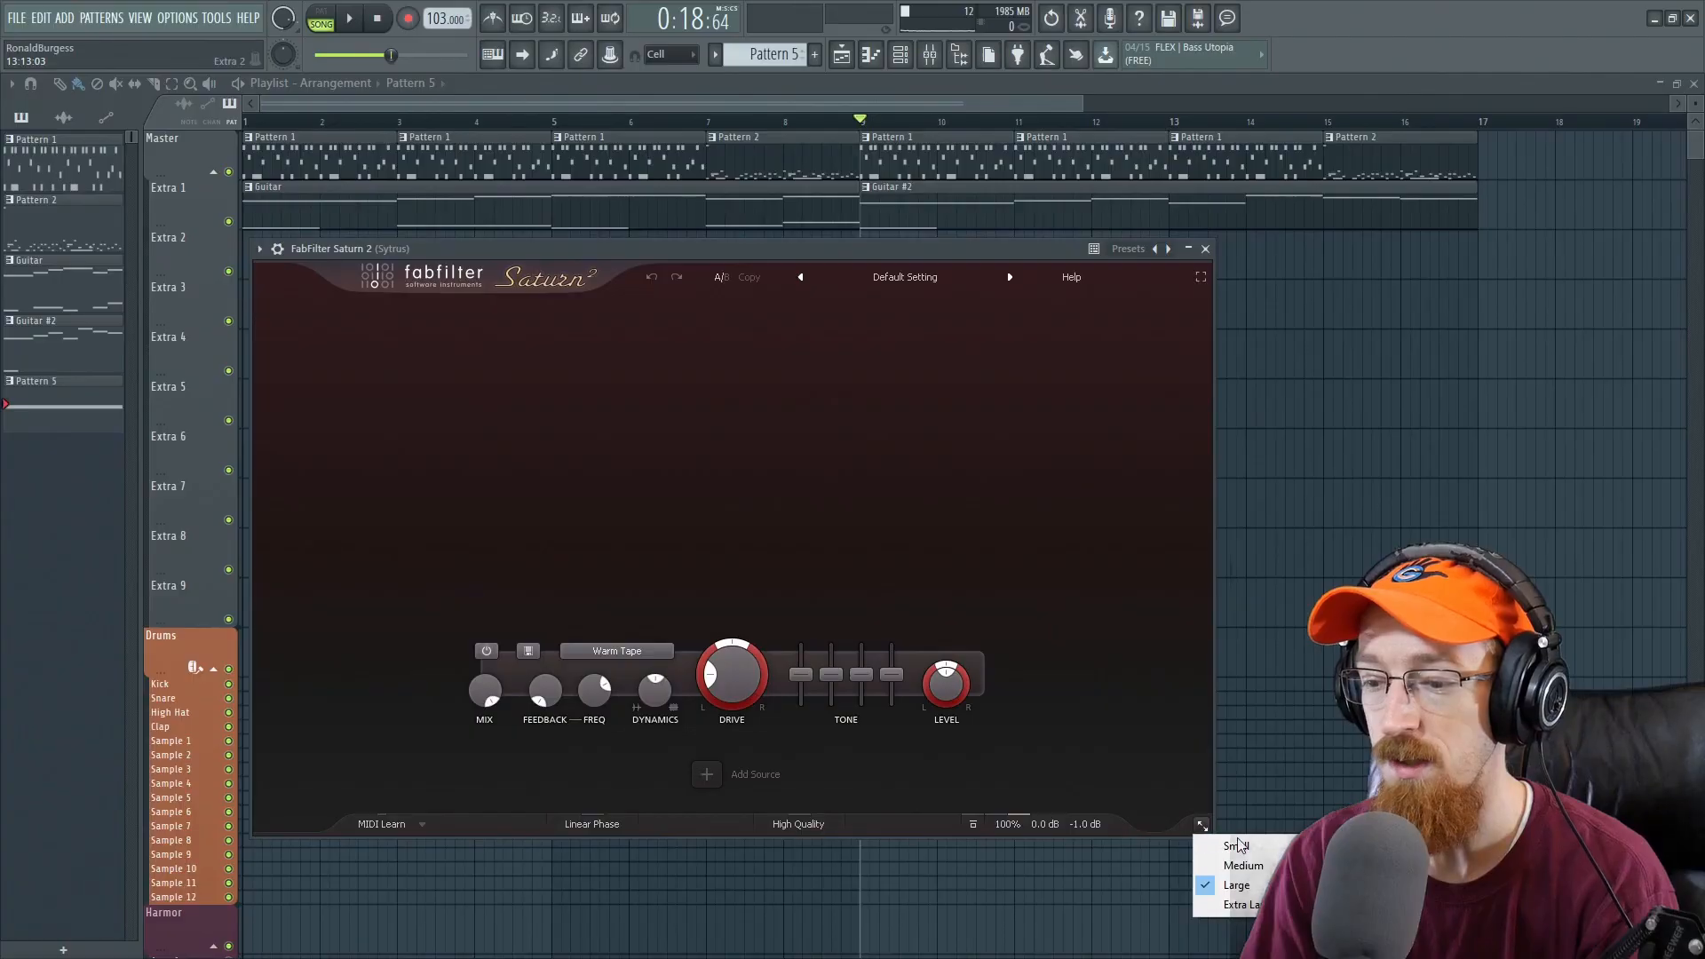
click(1263, 868)
click(1055, 763)
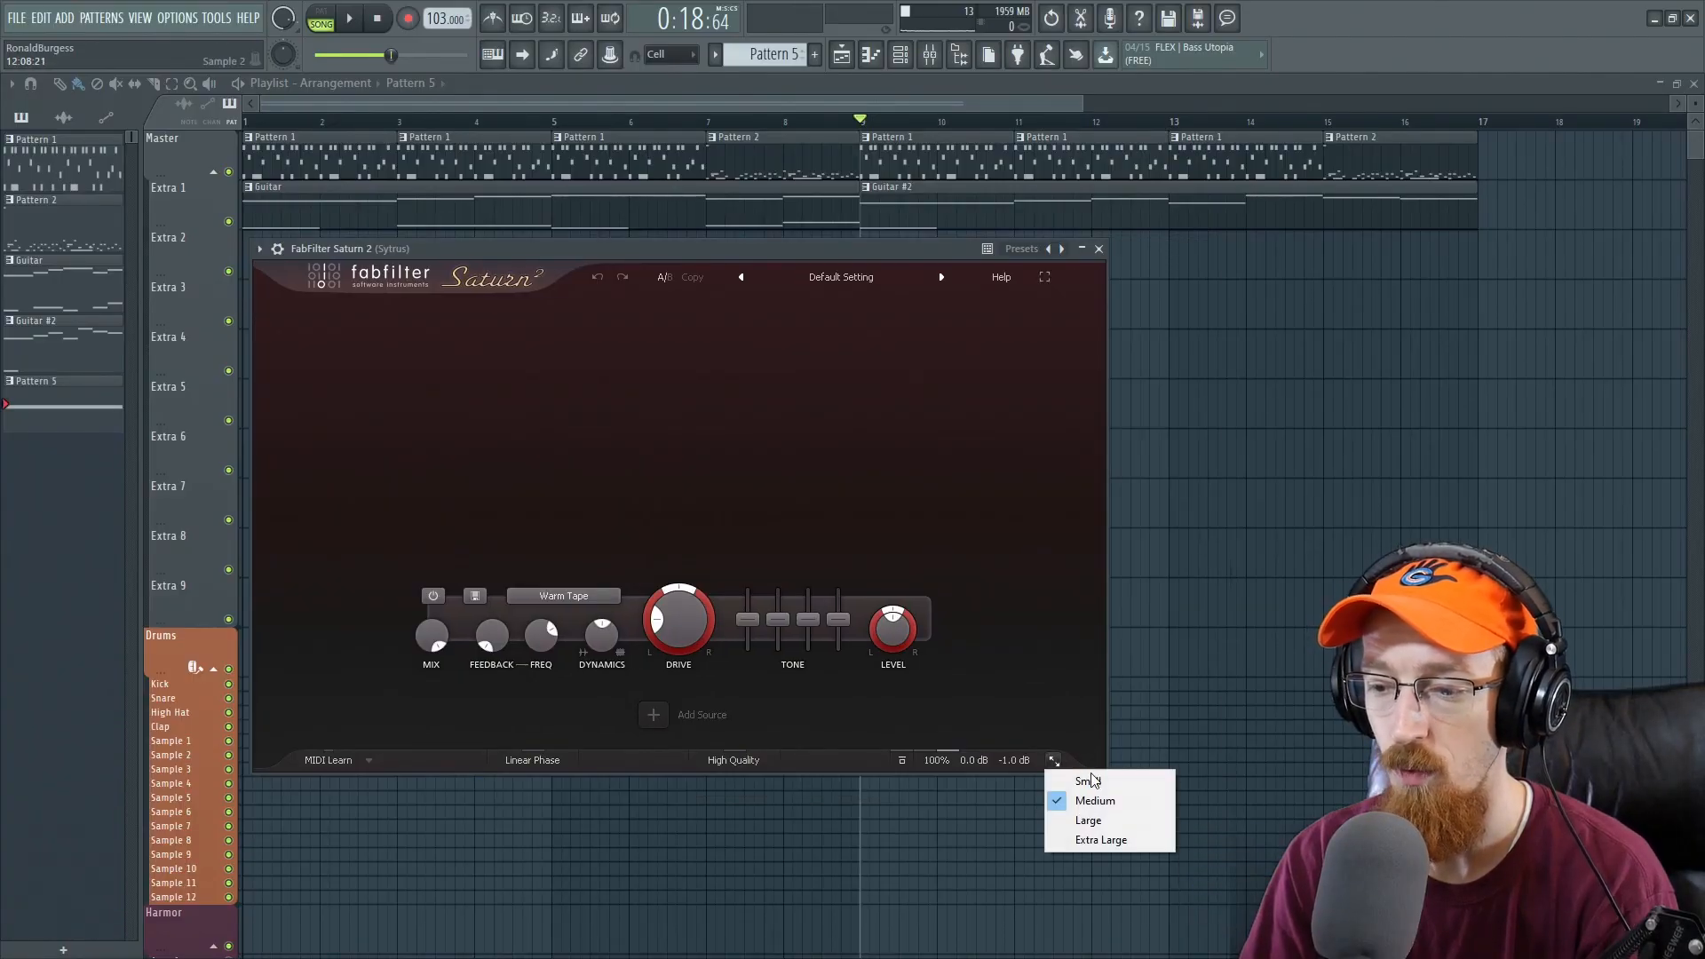
click(1079, 780)
click(954, 649)
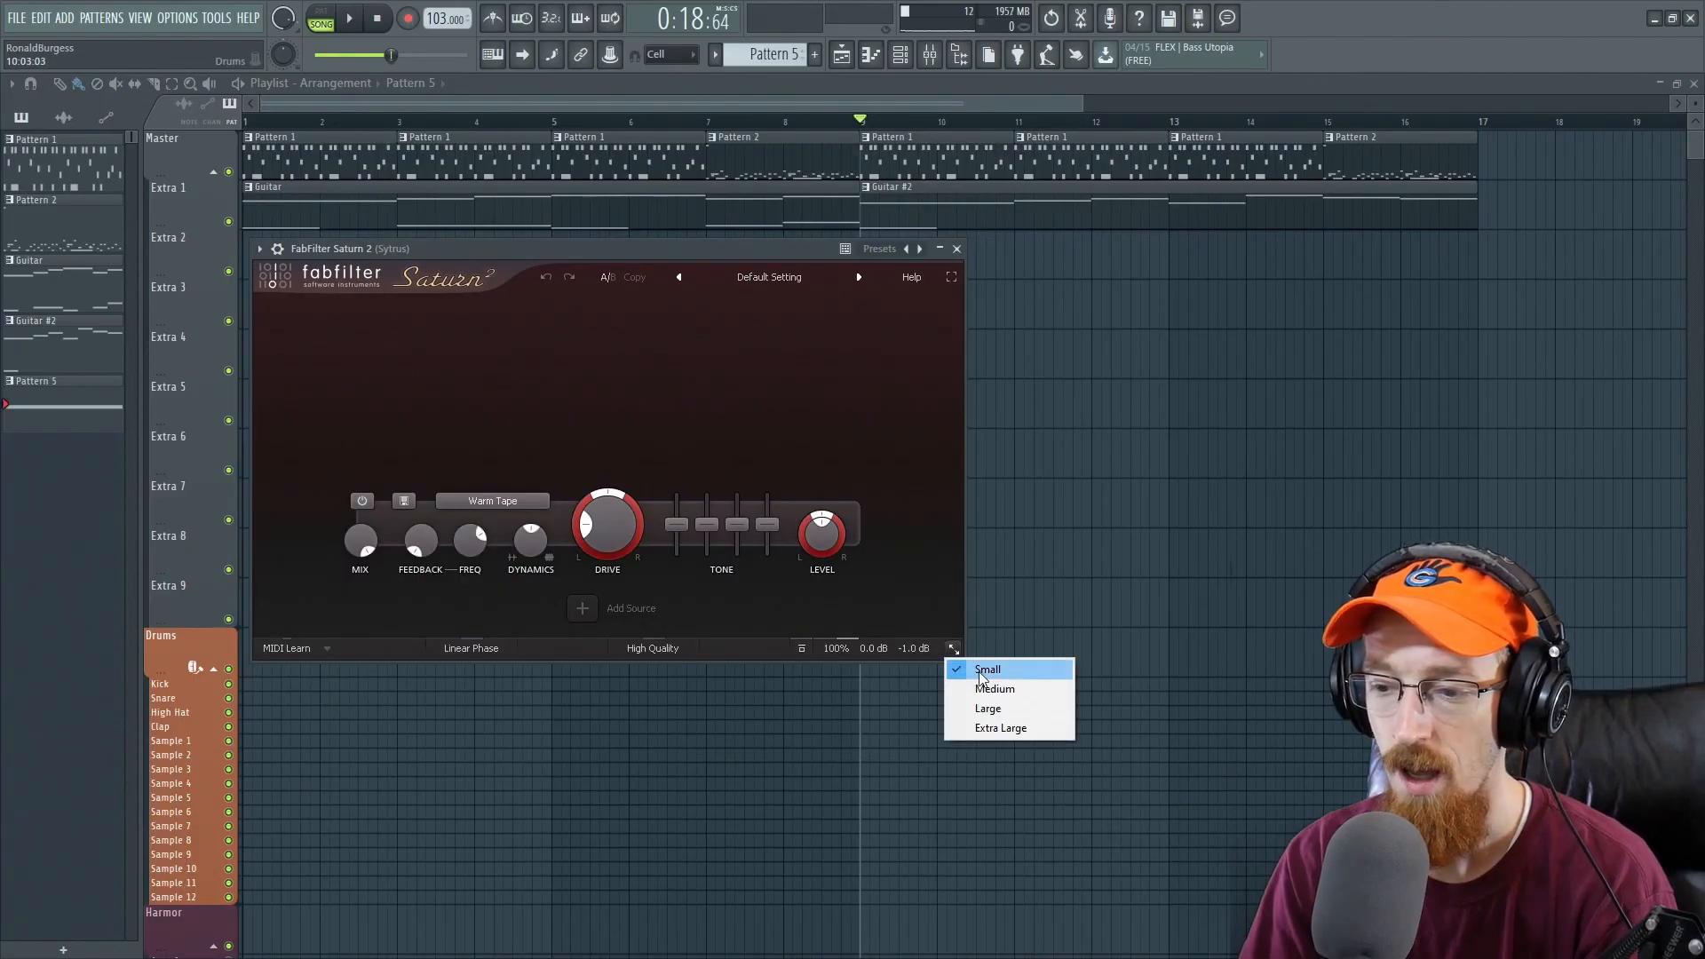
click(1012, 708)
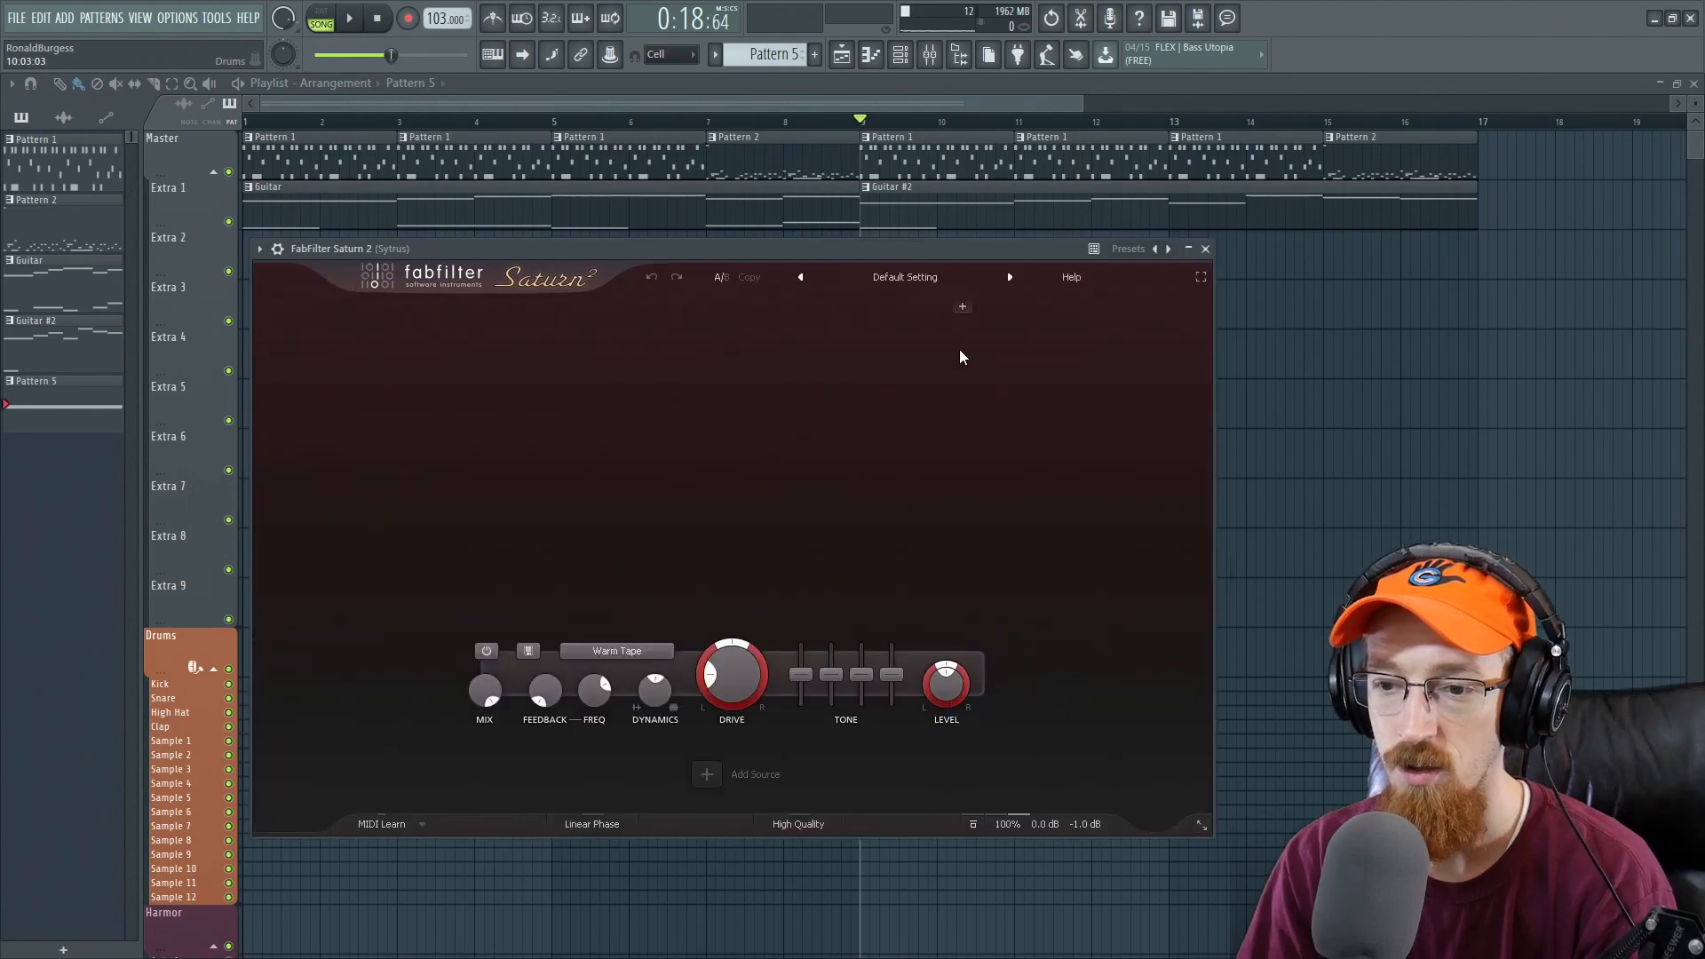
drag(952, 255, 968, 262)
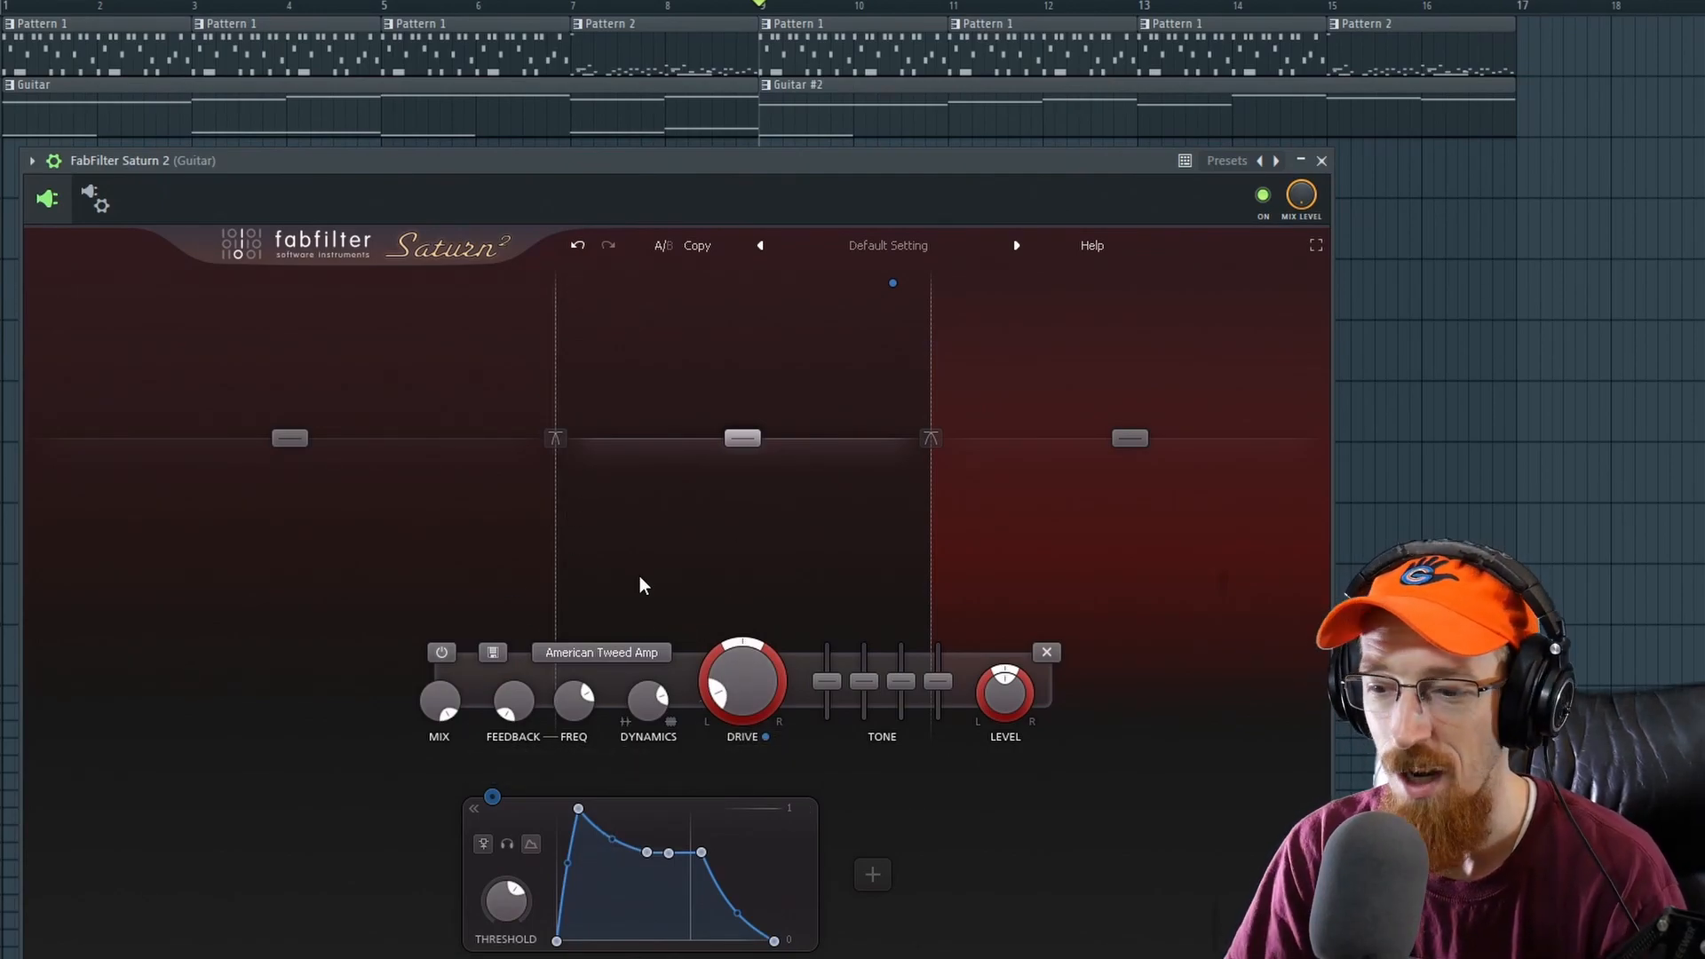
- Review the amp styles available for the middle band on the guitar's Saturn 2
click(647, 654)
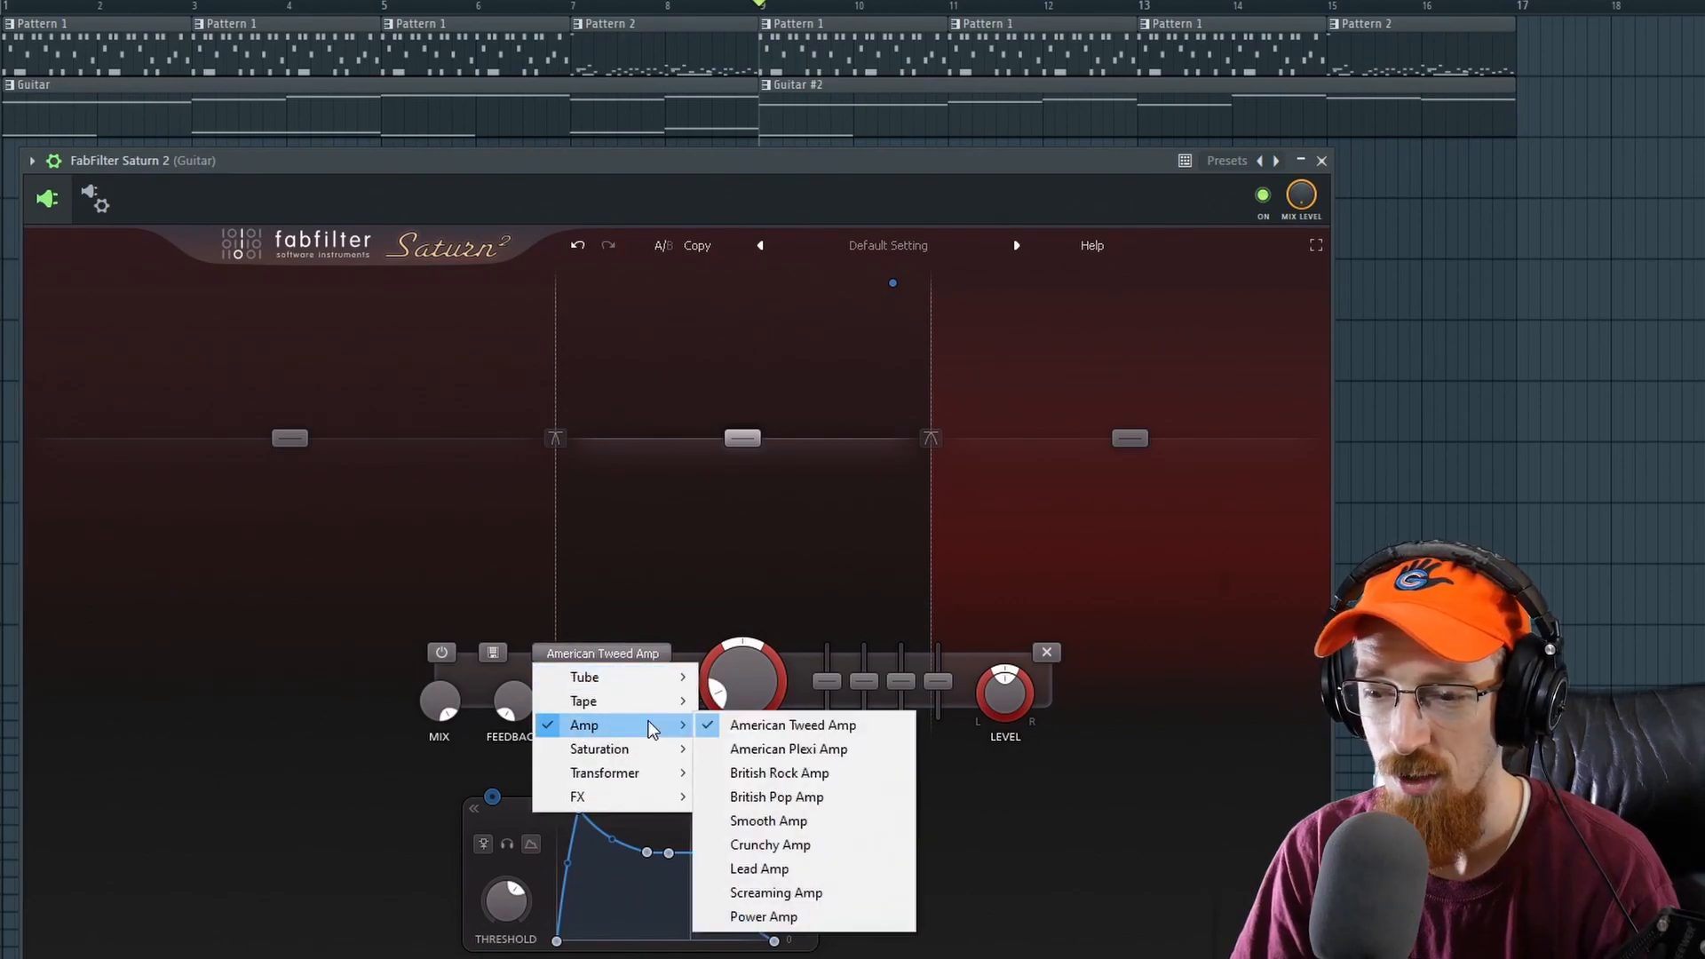
click(690, 405)
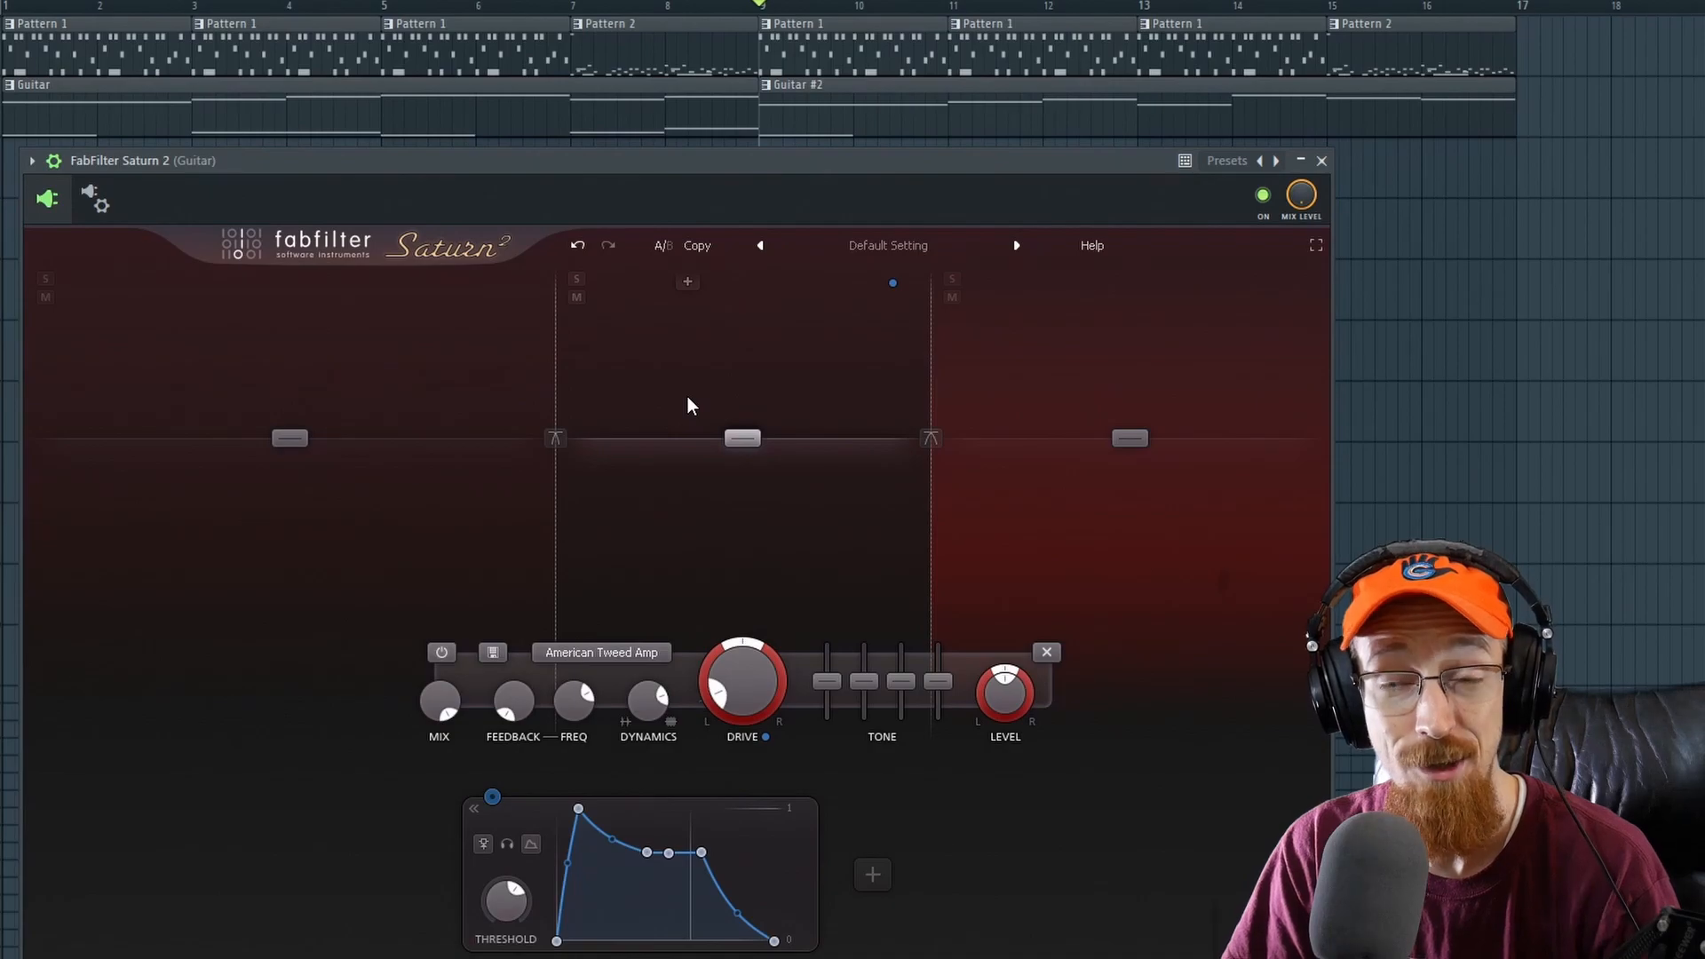